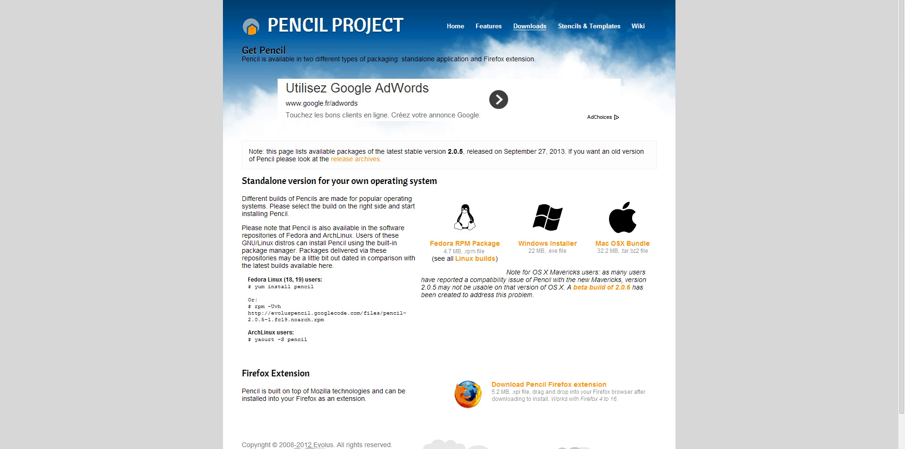
# Step: Switch from the browser's Pencil download page to the Pencil application
pyautogui.press('F11')
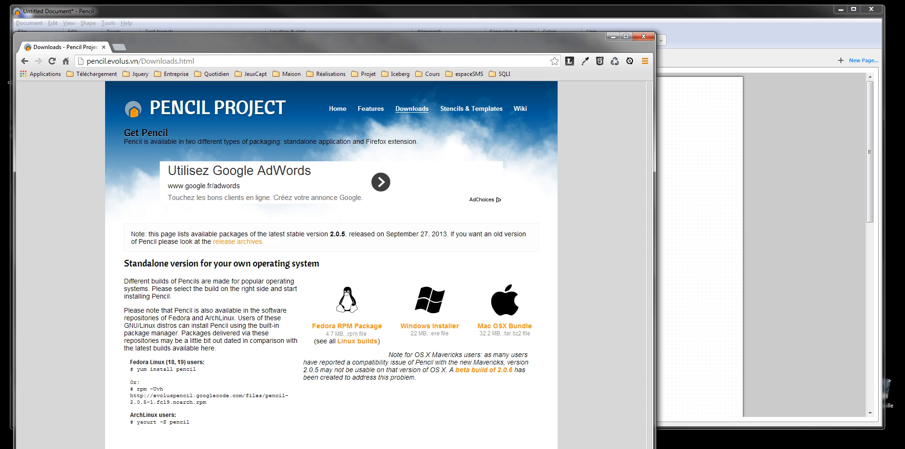
pyautogui.press('F11')
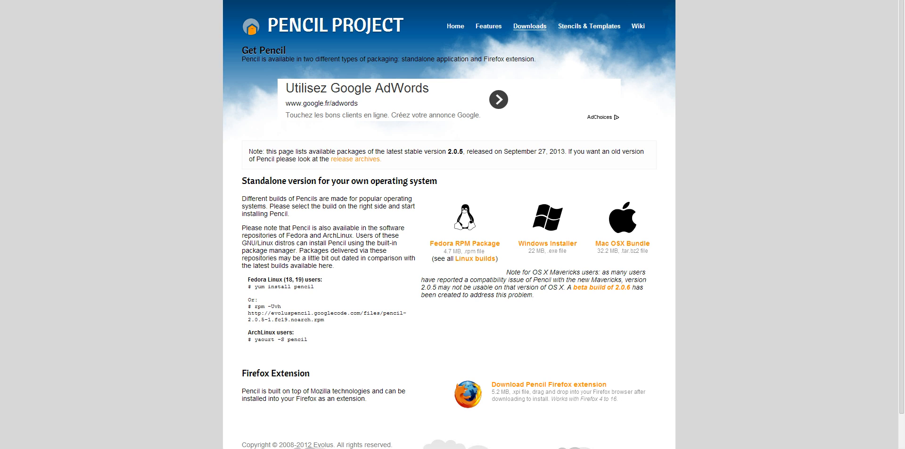
pyautogui.click(129, 448)
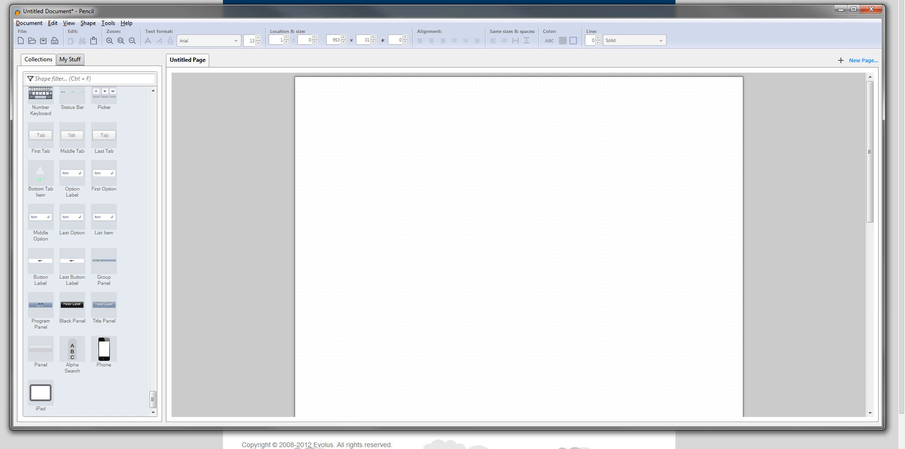
# Step: Add a rectangle from Common Shapes as a header bar across the page's upper edge, about 949 wide and 34 high
pyautogui.moveTo(153, 399); pyautogui.dragTo(153, 103)
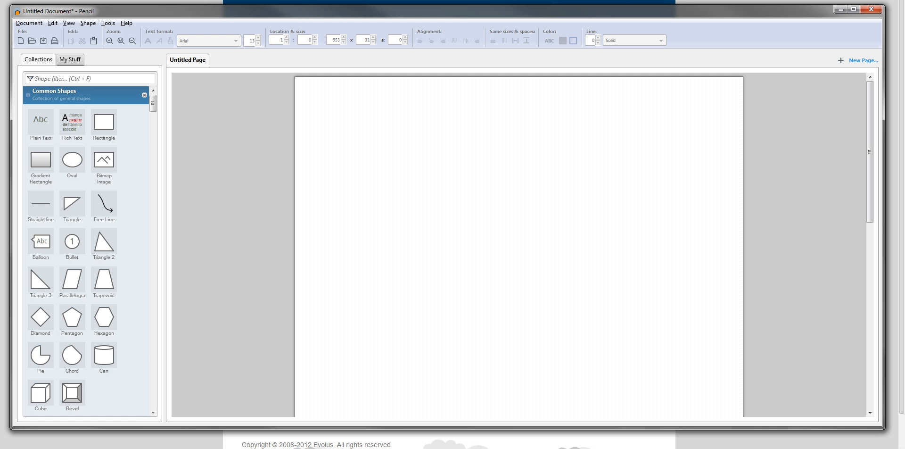
pyautogui.moveTo(448, 11); pyautogui.dragTo(458, 17)
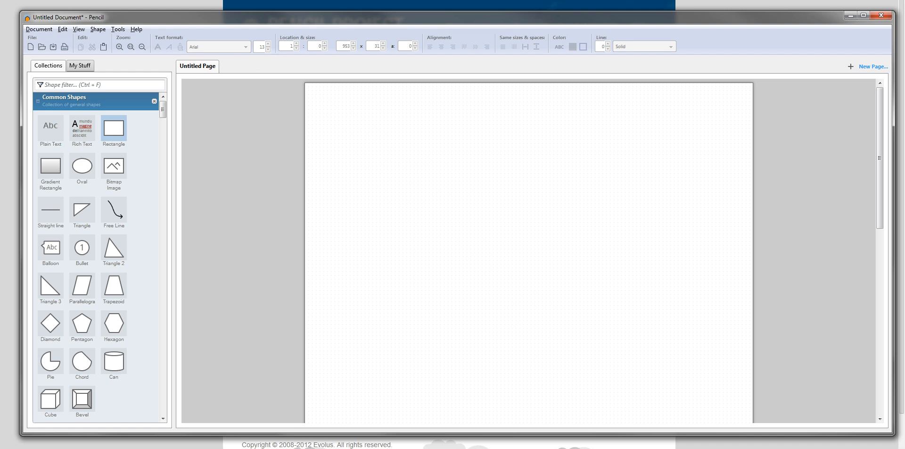
pyautogui.moveTo(113, 128); pyautogui.dragTo(752, 102)
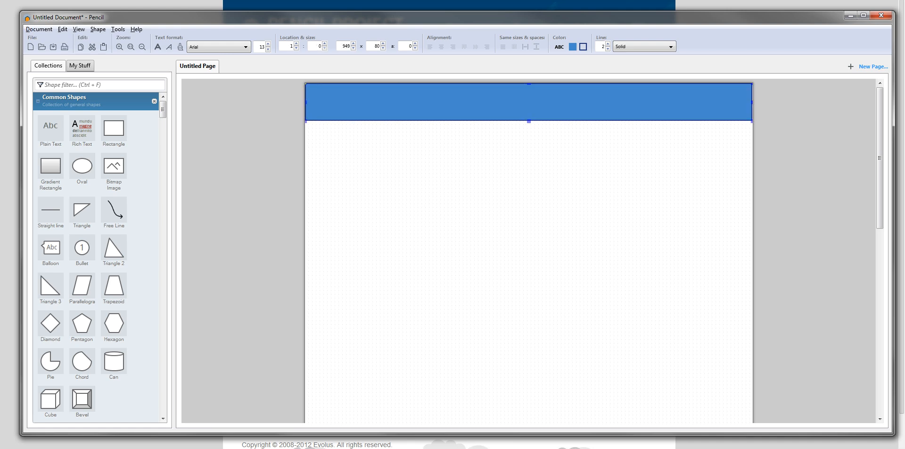
pyautogui.moveTo(529, 120); pyautogui.dragTo(529, 99)
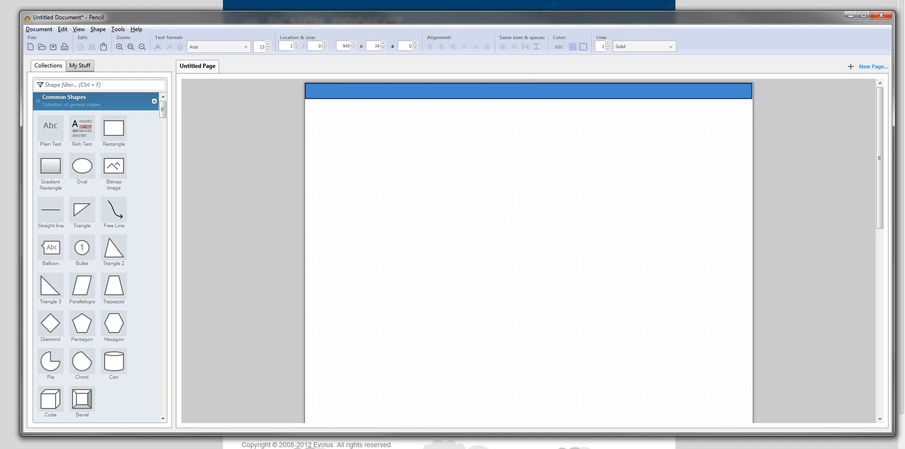
# Step: Place a GTK button on the page below the header bar, then try a GTK label beside it and delete that label
pyautogui.moveTo(163, 109)
pyautogui.mouseDown()
pyautogui.moveTo(162, 145)
pyautogui.moveTo(163, 136)
pyautogui.mouseUp()
pyautogui.moveTo(82, 183); pyautogui.dragTo(529, 184)
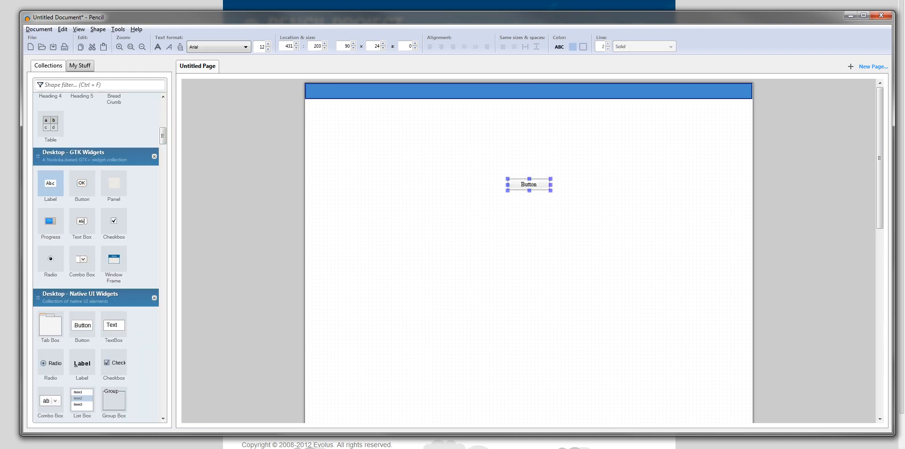
pyautogui.moveTo(51, 183); pyautogui.dragTo(393, 186)
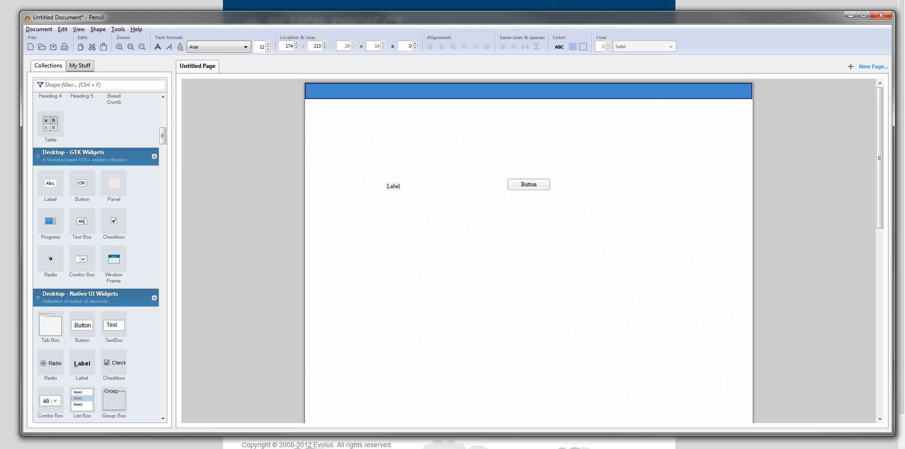
pyautogui.press('Delete')
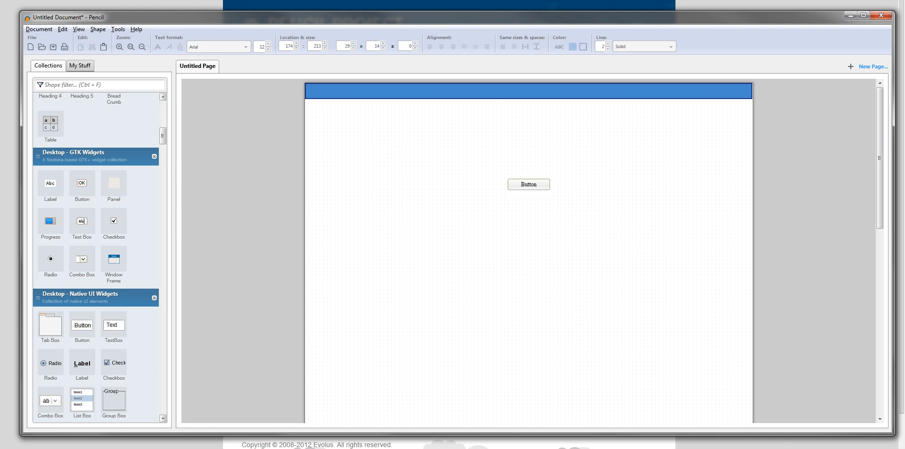
# Step: Add a Sketchy GUI text field to the right half of the header bar and move the button next to it
pyautogui.moveTo(162, 136)
pyautogui.mouseDown()
pyautogui.moveTo(163, 168)
pyautogui.moveTo(163, 161)
pyautogui.mouseUp()
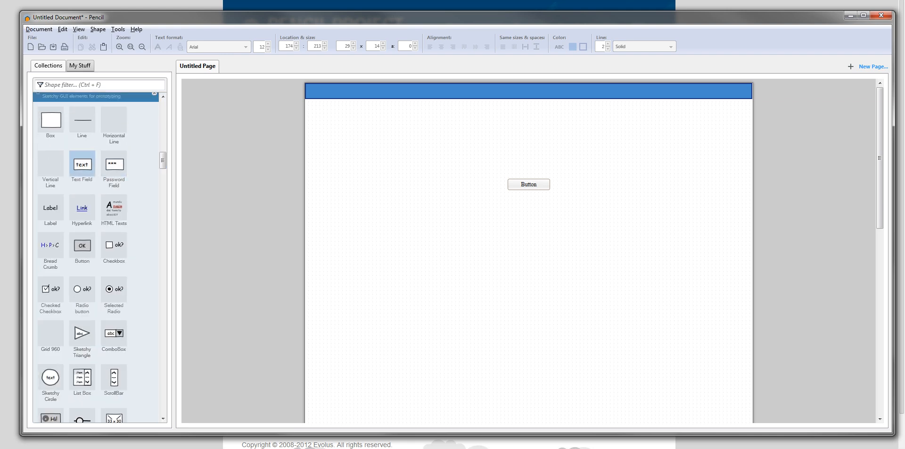
pyautogui.moveTo(82, 165); pyautogui.dragTo(608, 91)
pyautogui.moveTo(529, 184); pyautogui.dragTo(679, 92)
# Step: Change the header button's text to "ok" and nudge the button 2 units toward the text field
pyautogui.doubleClick(679, 91)
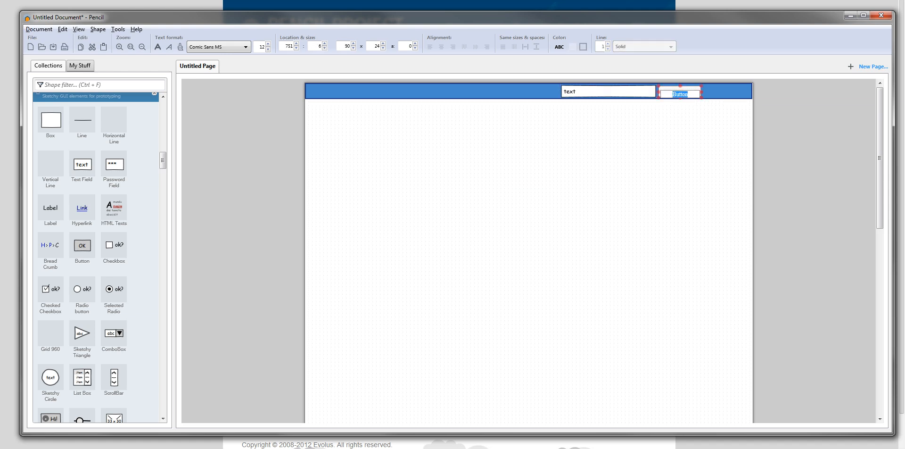
pyautogui.write('ok')
pyautogui.press('Return')
pyautogui.press('Left')
pyautogui.press('Left')
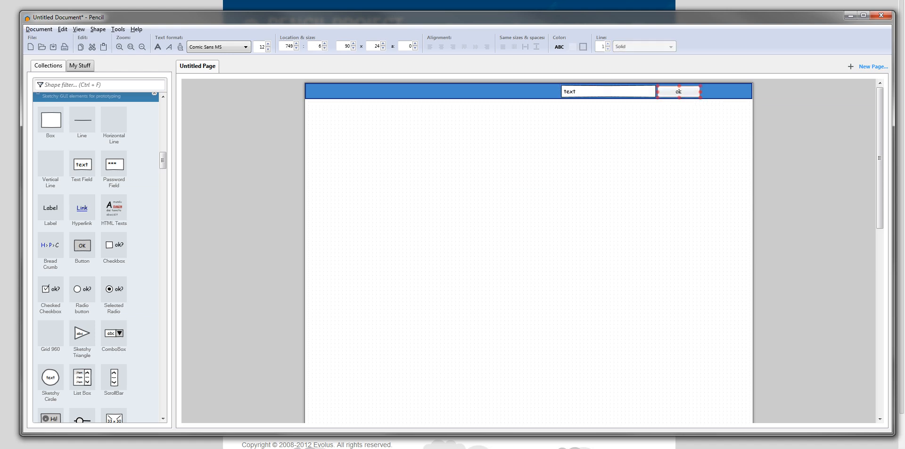
# Step: Place a Sketchy Circle on the page below the header bar and set its text to "F"
pyautogui.click(614, 161)
pyautogui.moveTo(163, 160); pyautogui.dragTo(163, 164)
pyautogui.scroll(-4, 51, 274)
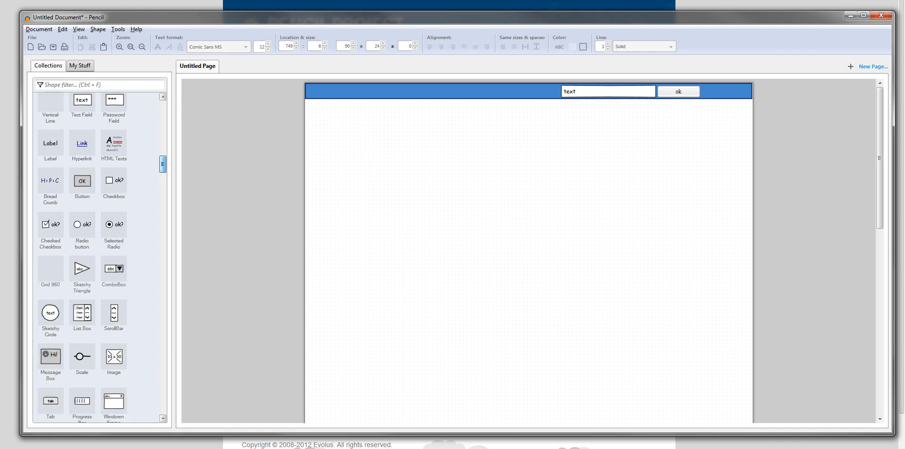
pyautogui.moveTo(51, 274); pyautogui.dragTo(483, 170)
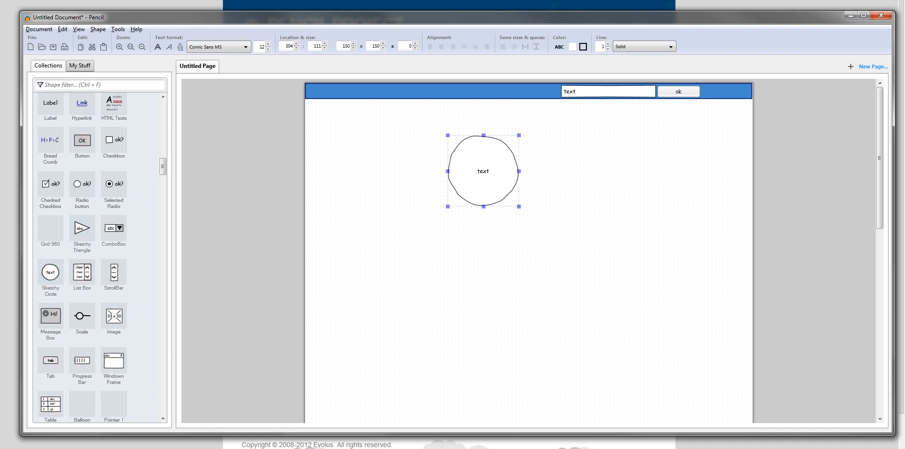
pyautogui.doubleClick(483, 170)
pyautogui.write('F')
pyautogui.press('Escape')
# Step: Shrink the F circle to about 25 by 22 inside the header bar and put a copy labelled "G+" beside it
pyautogui.moveTo(519, 206); pyautogui.dragTo(529, 92)
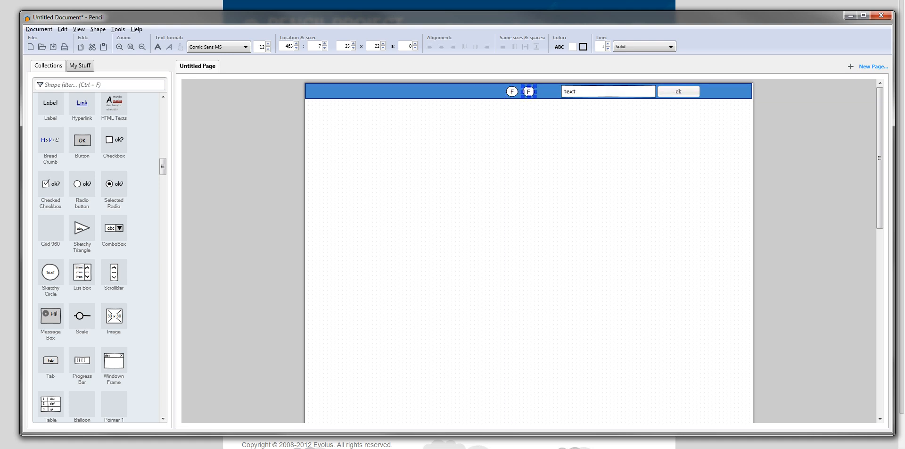
pyautogui.doubleClick(529, 91)
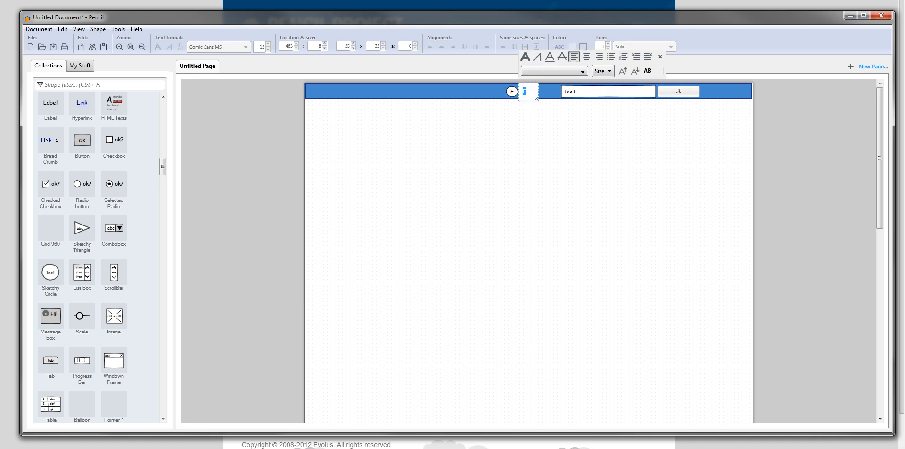
pyautogui.write('G+')
pyautogui.press('Return')
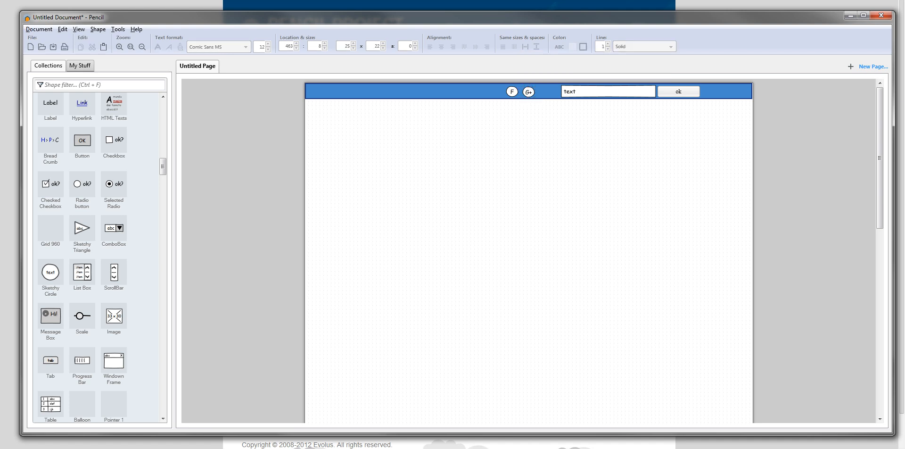
# Step: Select all the header elements and group them
pyautogui.click(546, 92)
pyautogui.hotkey('ctrl', 'a')
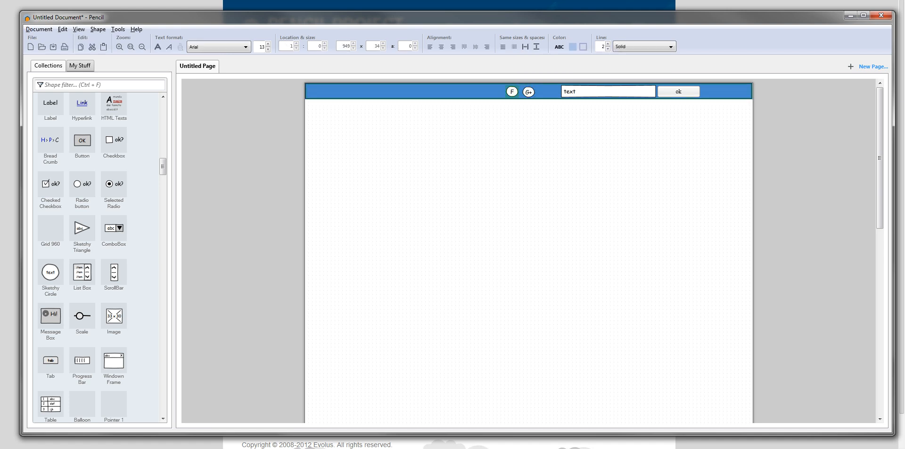
pyautogui.rightClick(473, 94)
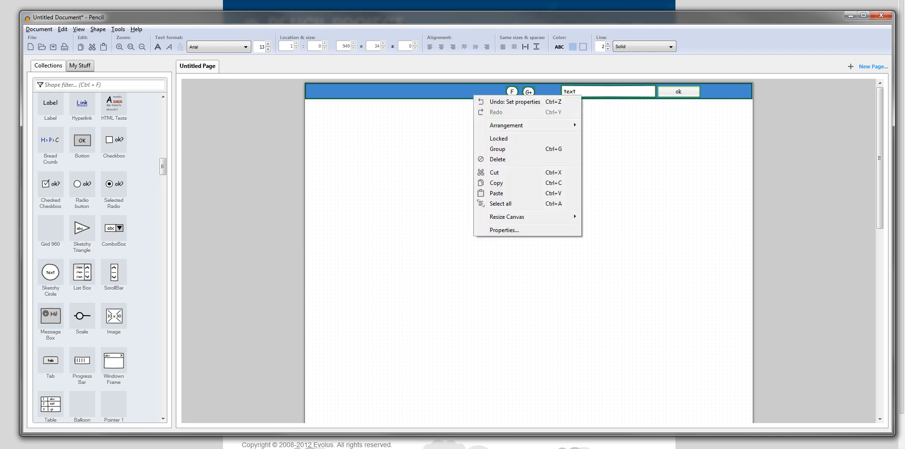
pyautogui.moveTo(514, 125)
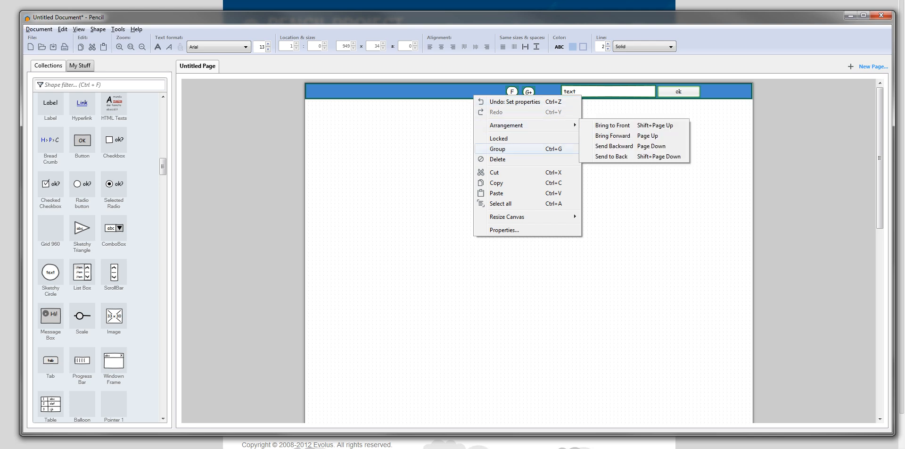
pyautogui.click(498, 149)
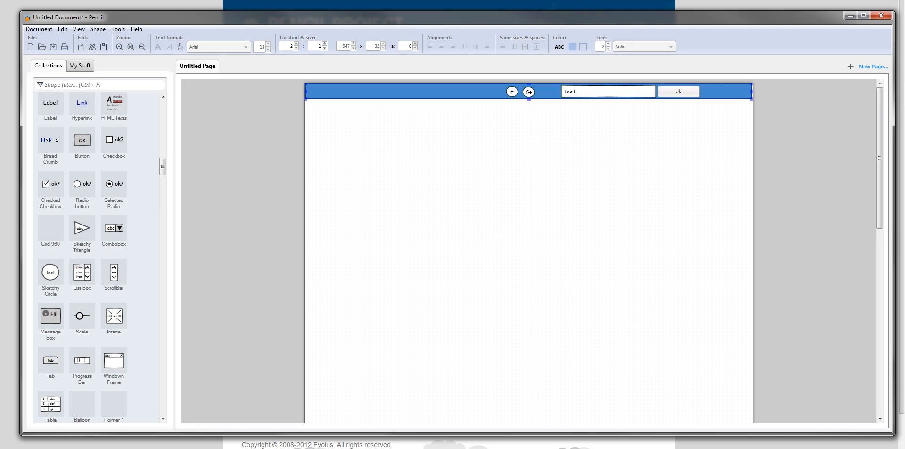
# Step: Ungroup the header bar elements
pyautogui.moveTo(543, 92)
pyautogui.mouseDown()
pyautogui.moveTo(518, 181)
pyautogui.moveTo(515, 132)
pyautogui.moveTo(565, 134)
pyautogui.moveTo(495, 193)
pyautogui.moveTo(535, 151)
pyautogui.moveTo(542, 93)
pyautogui.mouseUp()
pyautogui.rightClick(479, 92)
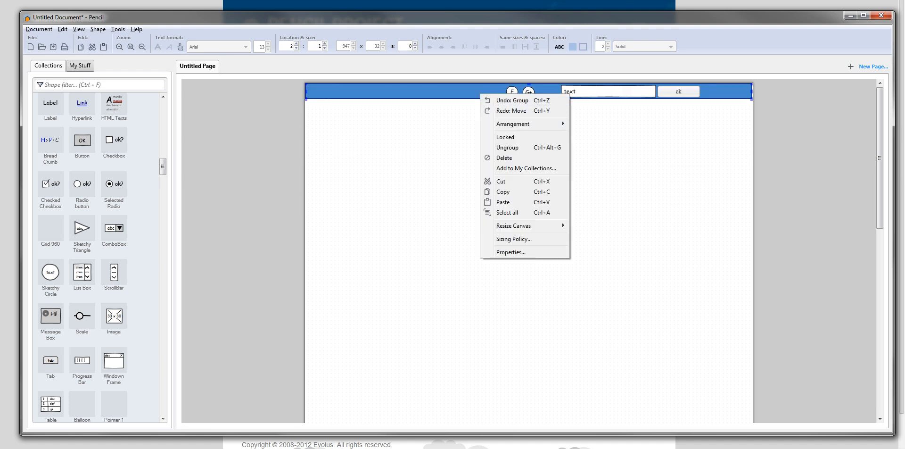
pyautogui.click(498, 148)
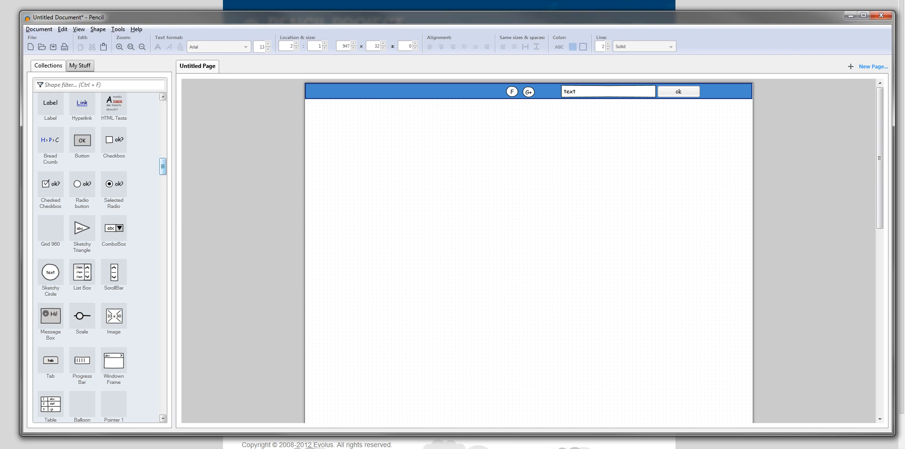
# Step: Browse the shape collections, from Common Shapes and web elements through Flowchart to the mobile stencils
pyautogui.scroll(3, 163, 165)
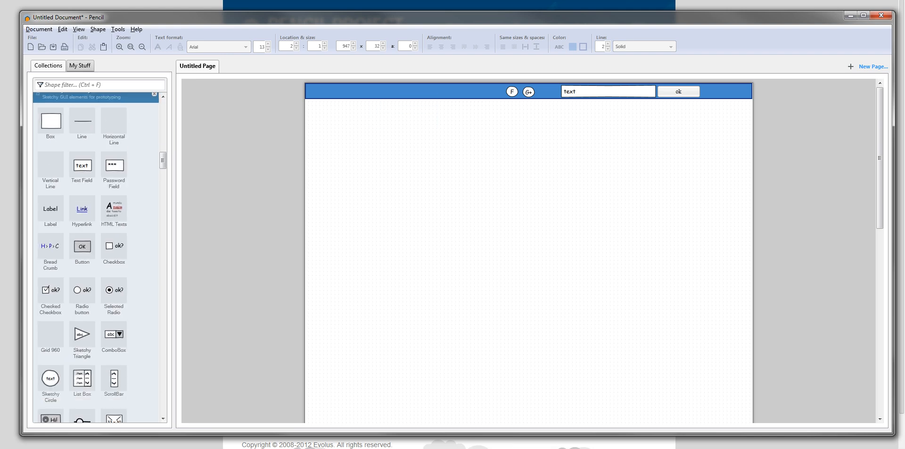
pyautogui.scroll(5, 163, 161)
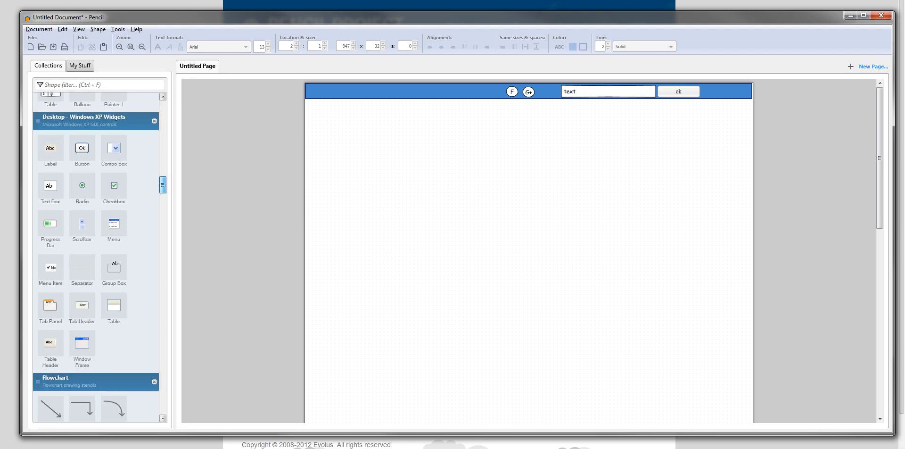
pyautogui.scroll(10, 99, 255)
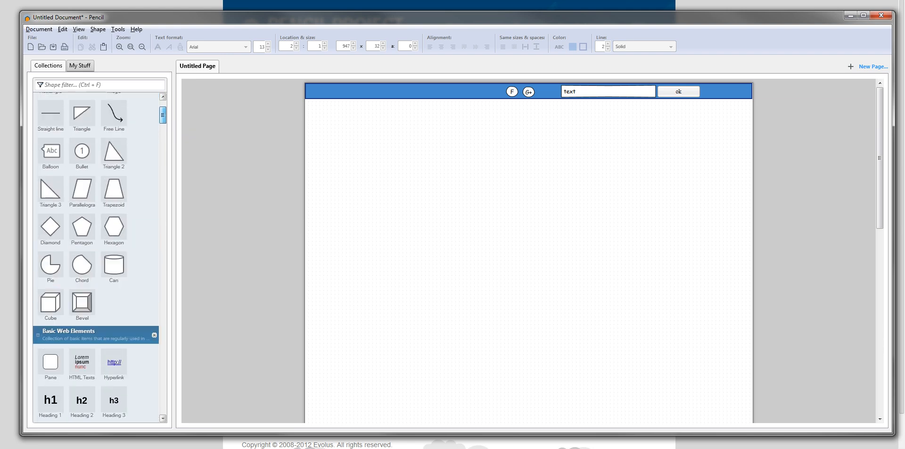
pyautogui.scroll(-15, 99, 257)
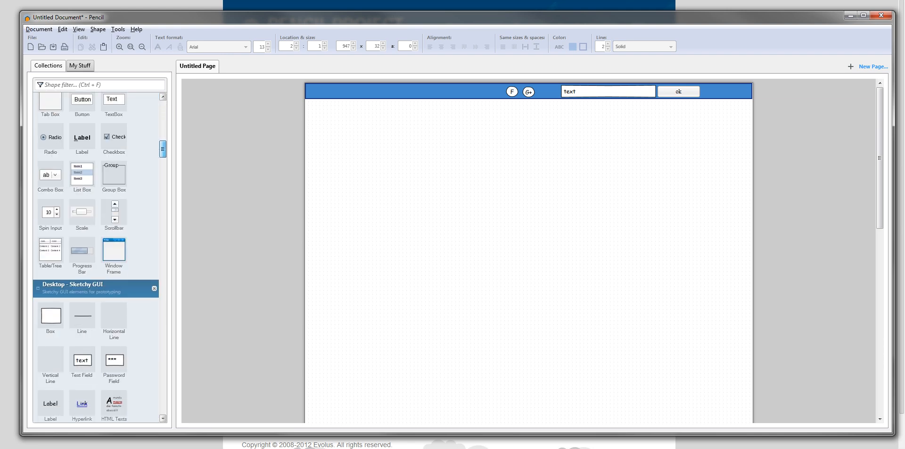
pyautogui.scroll(-10, 96, 258)
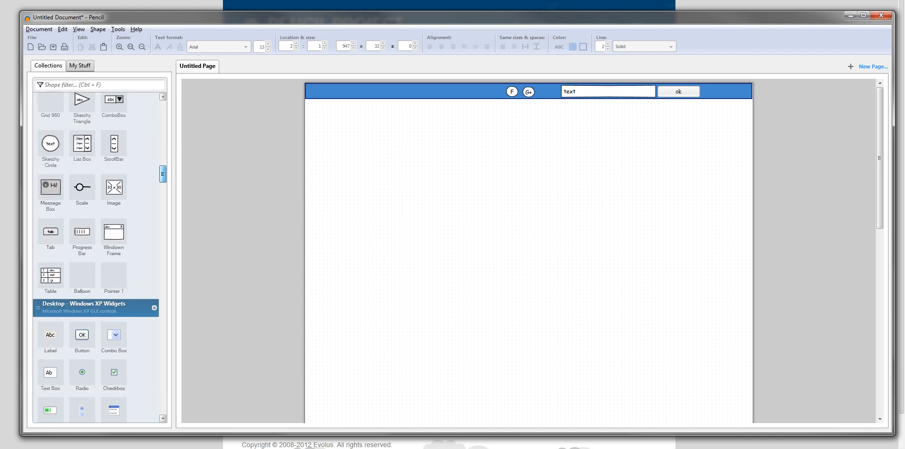
pyautogui.scroll(-15, 99, 257)
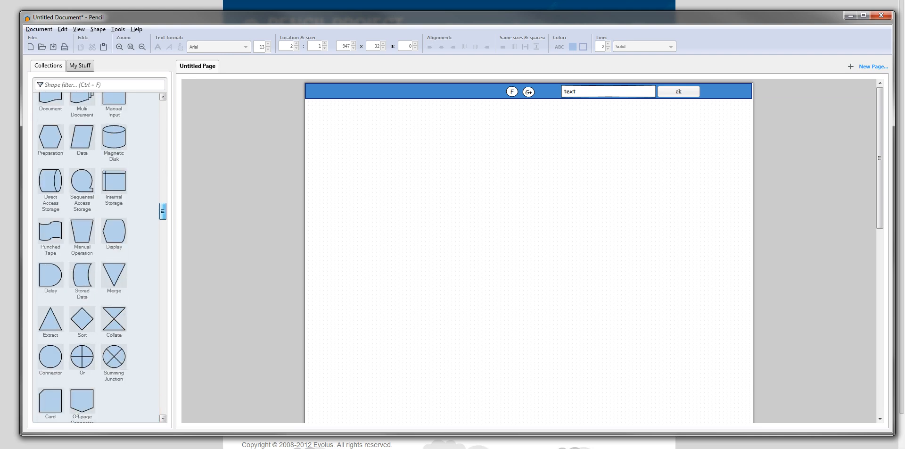
pyautogui.scroll(-15, 99, 257)
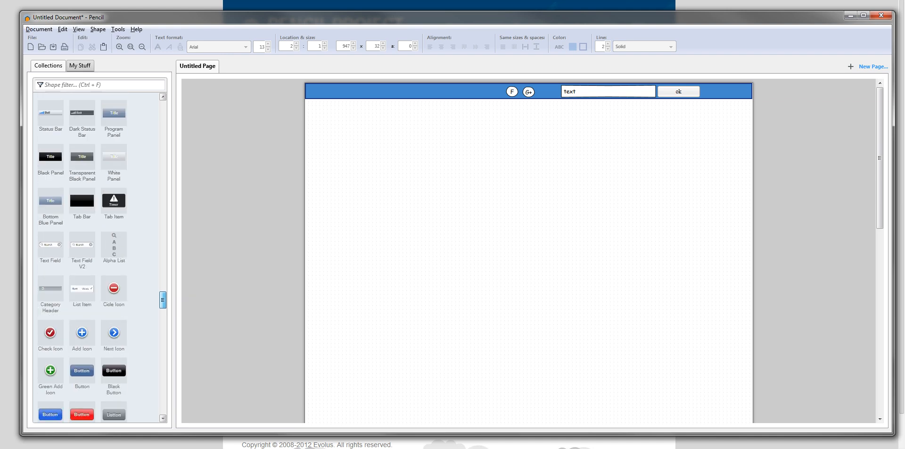
pyautogui.moveTo(162, 317); pyautogui.dragTo(163, 121)
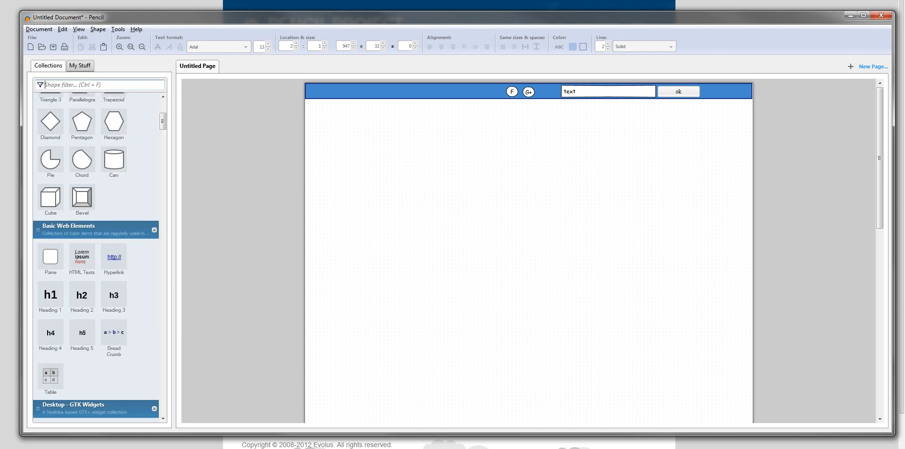
# Step: Filter the shapes by "image" and place a Sketchy GUI image about 229 by 100 below the header bar's left half
pyautogui.write('o i')
pyautogui.press('BackSpace')
pyautogui.press('BackSpace')
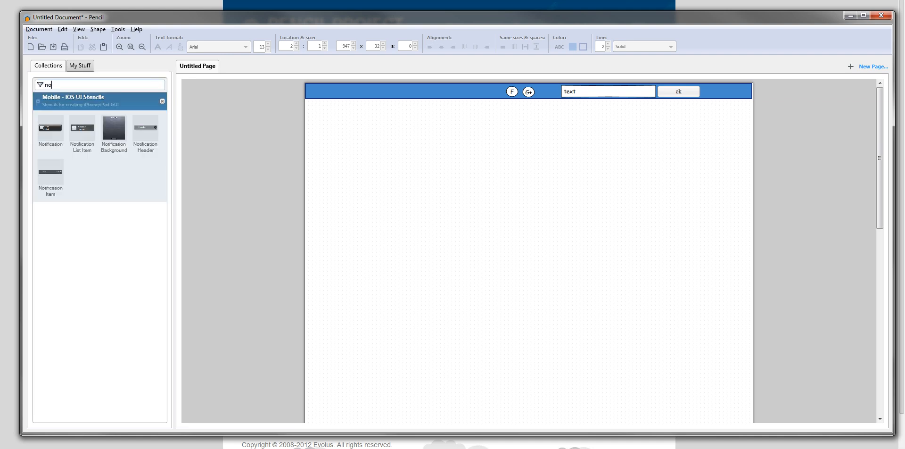
pyautogui.press('BackSpace')
pyautogui.write('image')
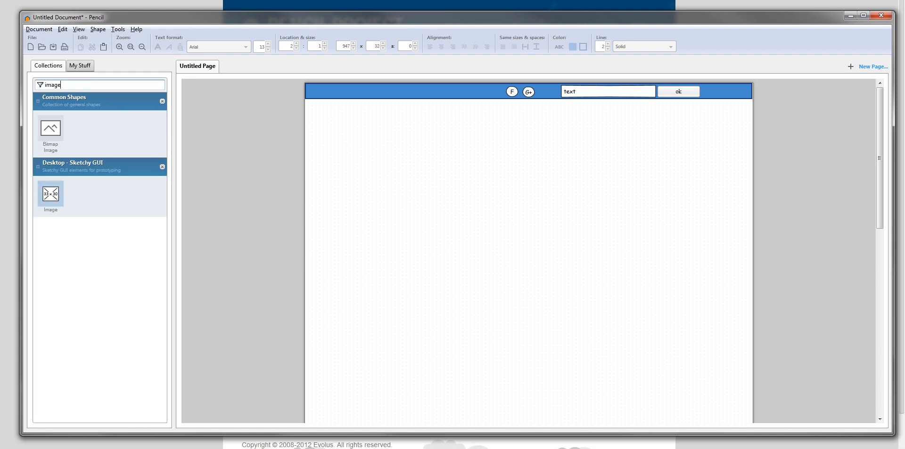
pyautogui.moveTo(50, 194); pyautogui.dragTo(502, 133)
pyautogui.moveTo(446, 133); pyautogui.dragTo(428, 134)
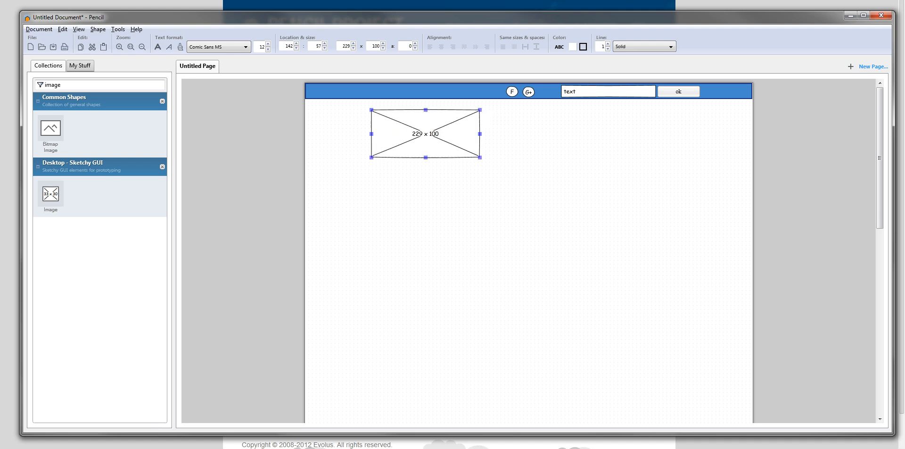
# Step: Clear the "image" filter from the shape collections
pyautogui.click(415, 198)
pyautogui.doubleClick(52, 84)
pyautogui.press('BackSpace')
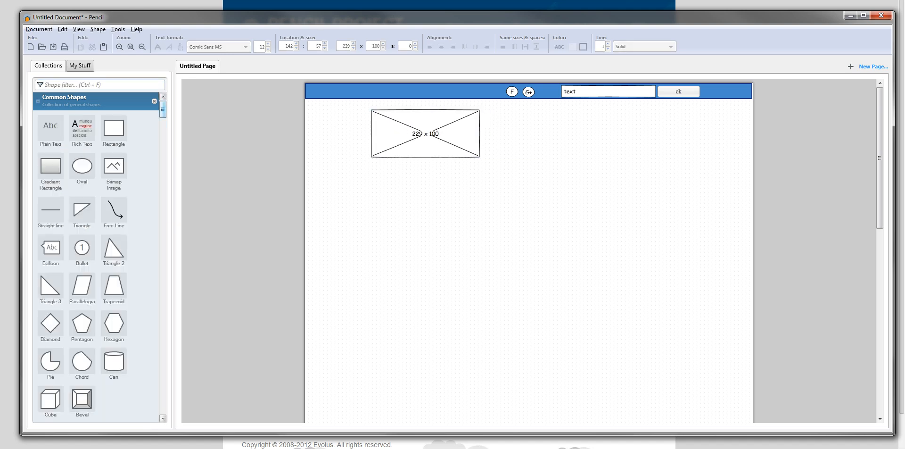
# Step: Place a mobile Transparent Black Panel below the image placeholder, against the page's left edge, and title it "Accueil"
pyautogui.scroll(-15, 96, 257)
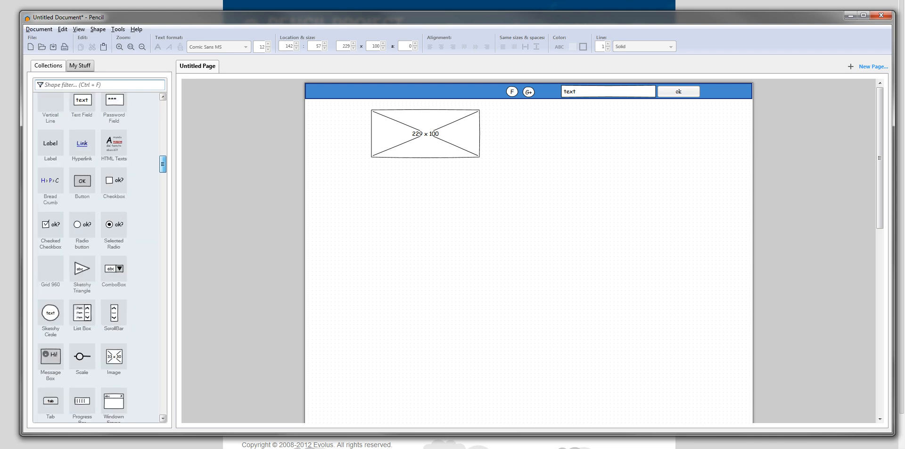
pyautogui.scroll(-20, 96, 257)
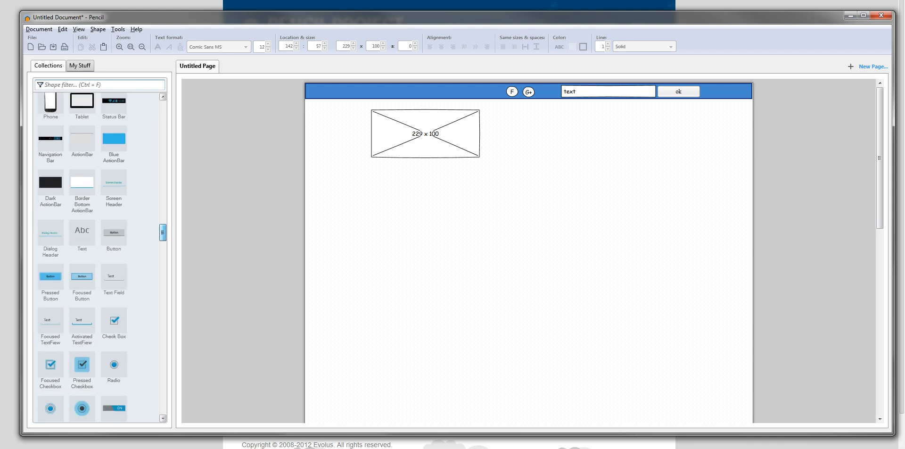
pyautogui.scroll(-20, 96, 257)
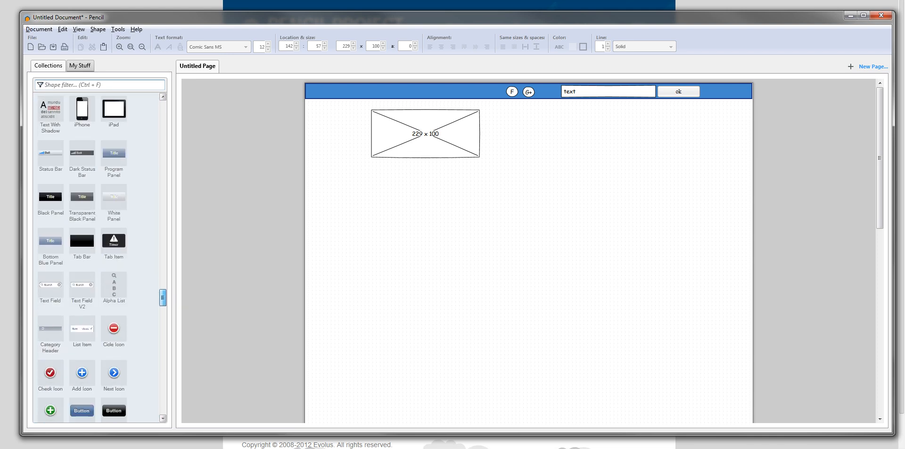
pyautogui.moveTo(82, 196); pyautogui.dragTo(381, 181)
pyautogui.doubleClick(381, 180)
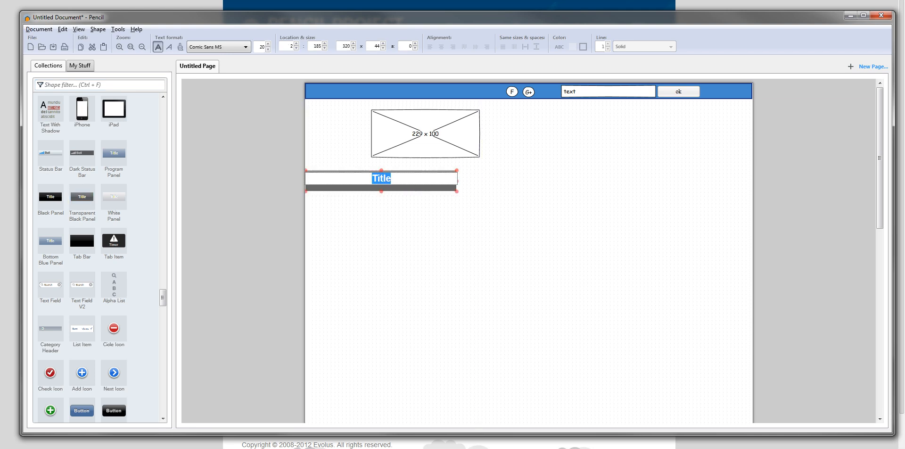
pyautogui.write('Accueil')
pyautogui.press('Return')
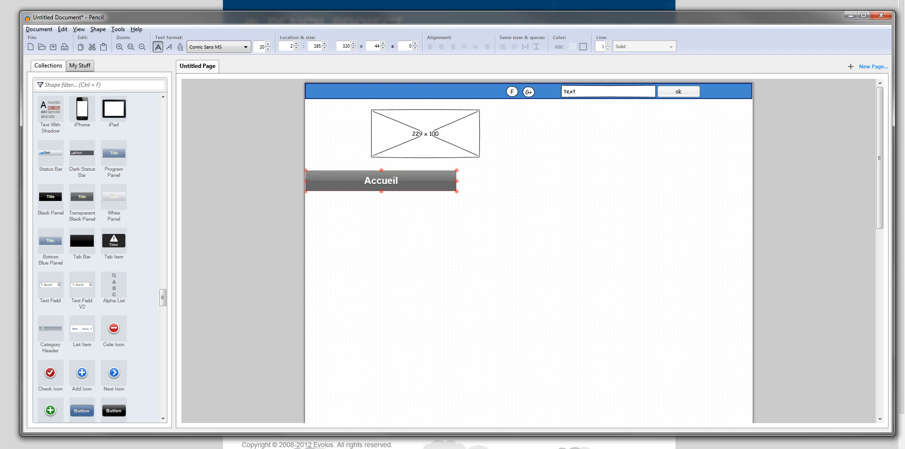
# Step: Duplicate the Accueil panel and place the copy directly against its right end
pyautogui.hotkey('ctrl', 'v')
pyautogui.moveTo(381, 181); pyautogui.dragTo(531, 182)
pyautogui.press('Right')
pyautogui.press('Up')
pyautogui.press('Up')
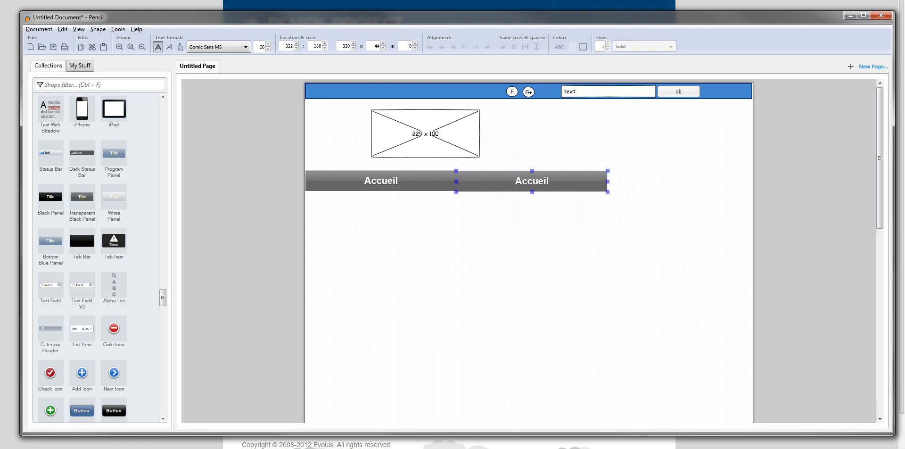
# Step: Retitle the second menu panel "Tutos"
pyautogui.doubleClick(532, 182)
pyautogui.write('C')
pyautogui.press('BackSpace')
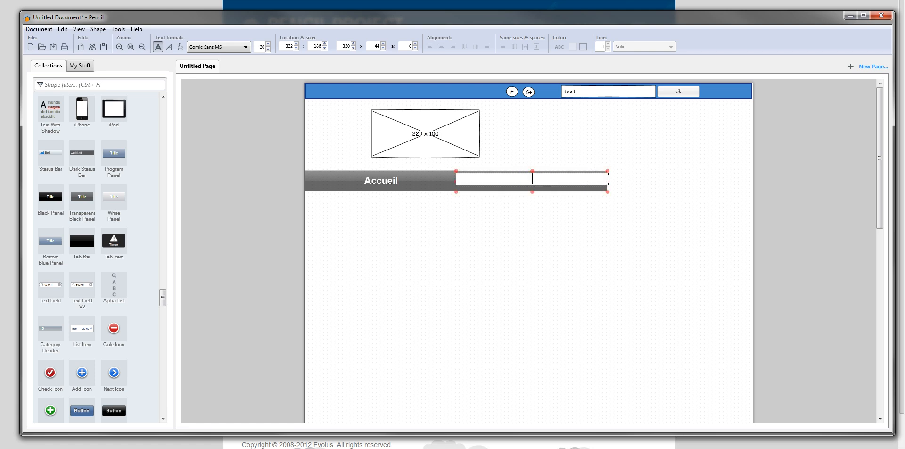
pyautogui.write('Tutos')
pyautogui.press('Return')
# Step: Duplicate the Tutos panel, place the copy against its right end and retitle it "Contact"
pyautogui.hotkey('ctrl', 'c')
pyautogui.hotkey('ctrl', 'v')
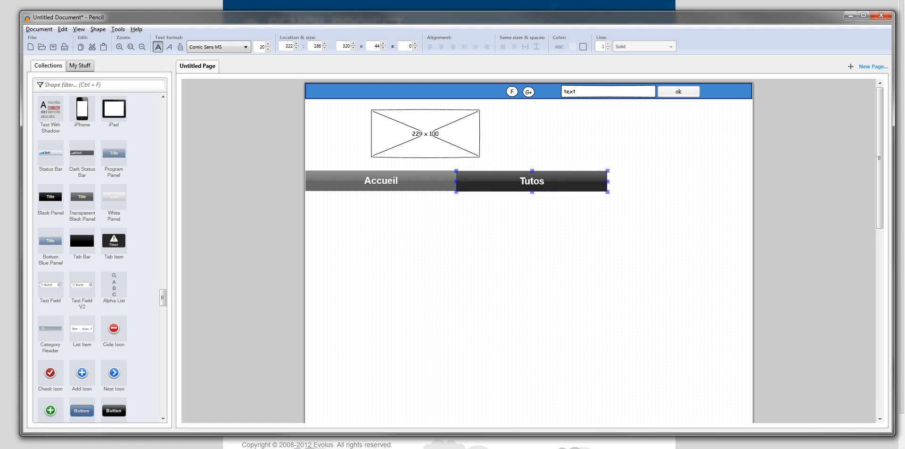
pyautogui.moveTo(531, 182); pyautogui.dragTo(682, 181)
pyautogui.doubleClick(682, 182)
pyautogui.write('Contact')
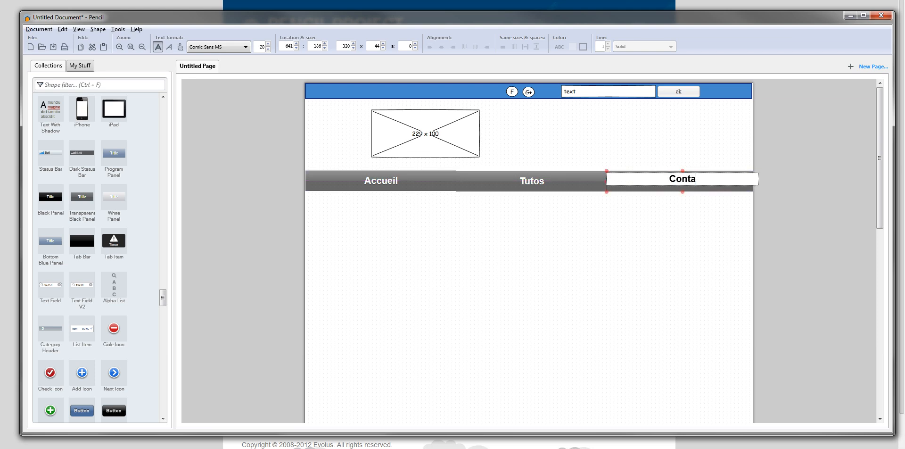
pyautogui.press('Return')
# Step: Nudge the Tutos and Contact panels up level with the Accueil panel
pyautogui.click(679, 182)
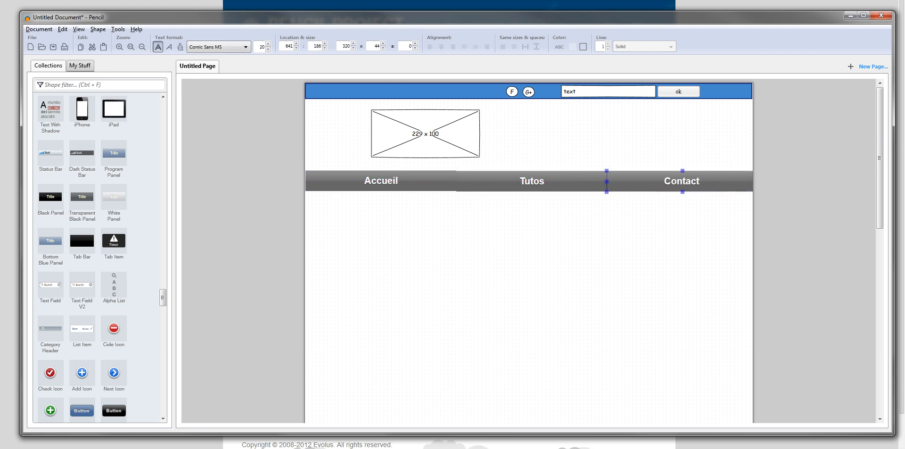
pyautogui.click(542, 182)
pyautogui.keyDown('shift'); pyautogui.click(660, 182); pyautogui.keyUp('shift')
pyautogui.press('Up')
pyautogui.click(637, 226)
# Step: Group the Accueil, Tutos and Contact panels into one menu bar
pyautogui.click(533, 182)
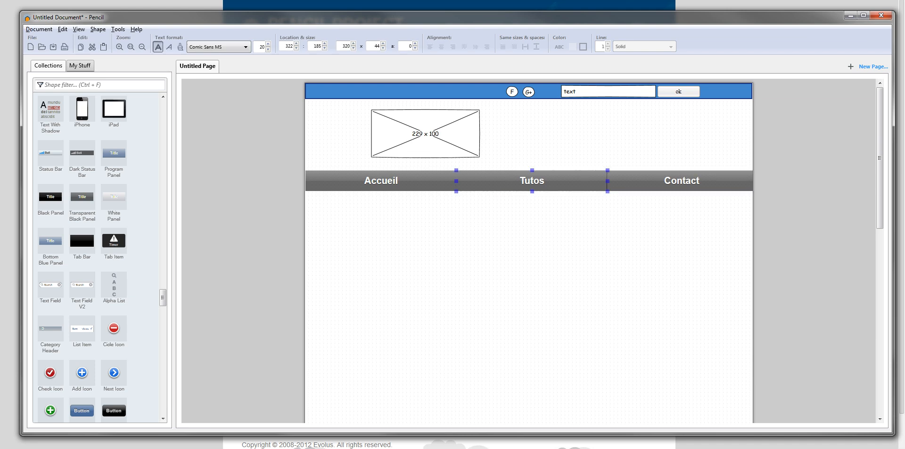
pyautogui.keyDown('shift'); pyautogui.click(660, 181); pyautogui.keyUp('shift')
pyautogui.keyDown('shift'); pyautogui.click(391, 183); pyautogui.keyUp('shift')
pyautogui.rightClick(390, 185)
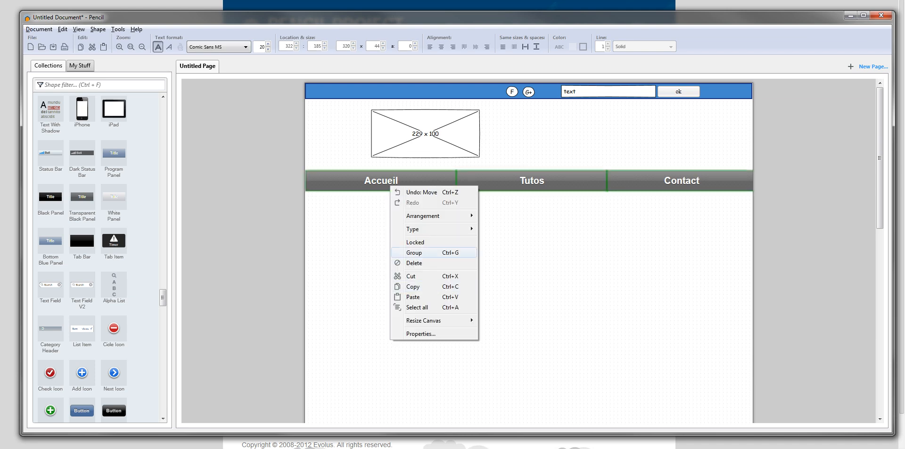
pyautogui.click(415, 252)
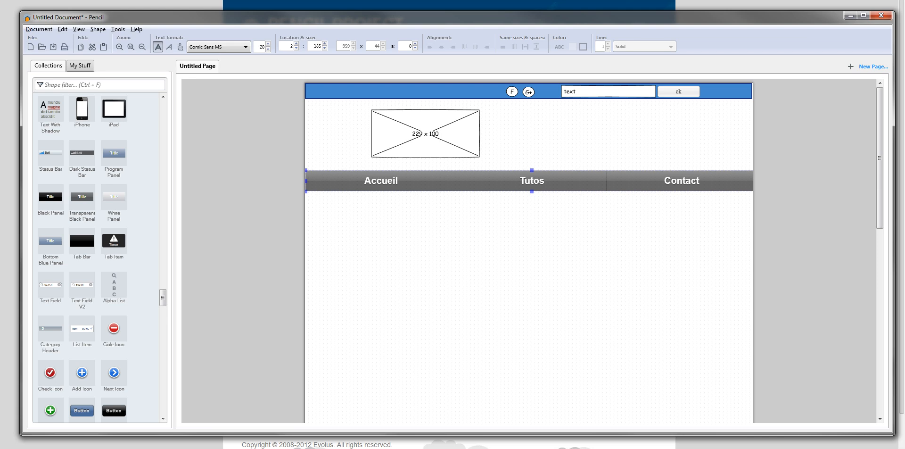
# Step: Shift the grouped menu bar flush with the page's left edge, at about 0, 187
pyautogui.rightClick(420, 179)
pyautogui.press('Escape')
pyautogui.click(439, 264)
pyautogui.moveTo(421, 181)
pyautogui.mouseDown()
pyautogui.moveTo(421, 224)
pyautogui.moveTo(419, 182)
pyautogui.mouseUp()
pyautogui.click(424, 245)
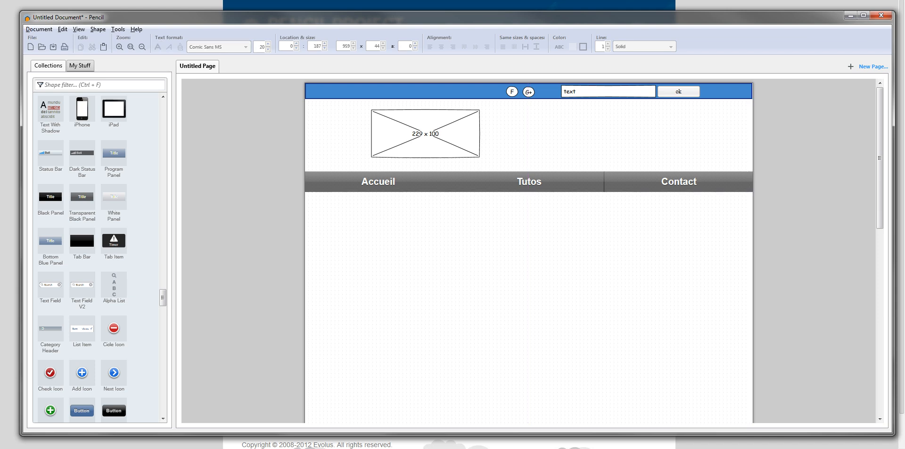
# Step: Browse the shape collections, from the desktop widgets and iOS wireframe stencils back to Common Shapes
pyautogui.moveTo(162, 297)
pyautogui.mouseDown()
pyautogui.moveTo(163, 396)
pyautogui.moveTo(163, 144)
pyautogui.mouseUp()
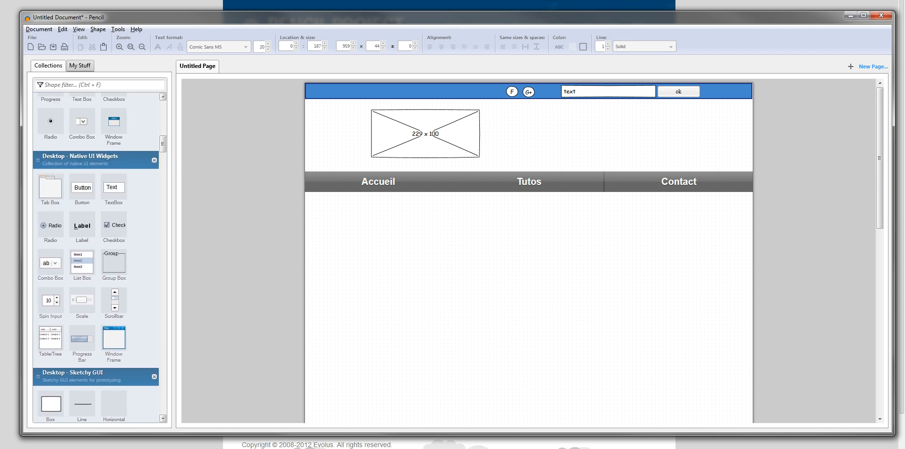
pyautogui.scroll(3, 82, 330)
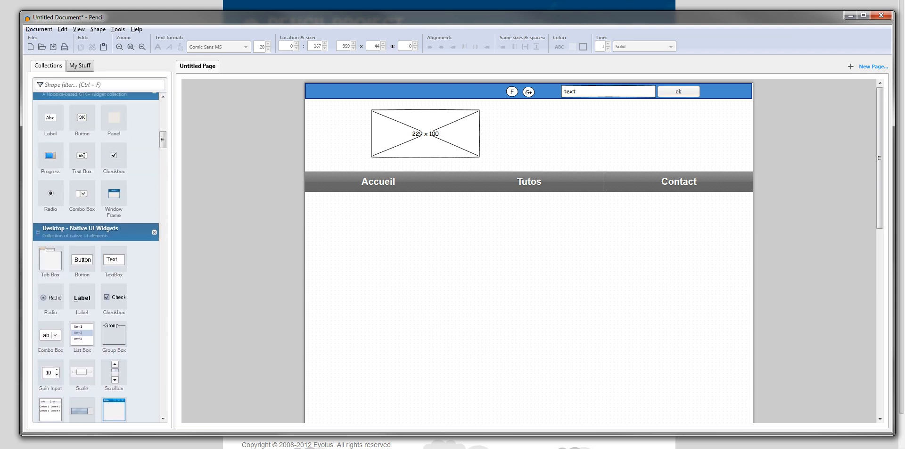
pyautogui.scroll(15, 84, 155)
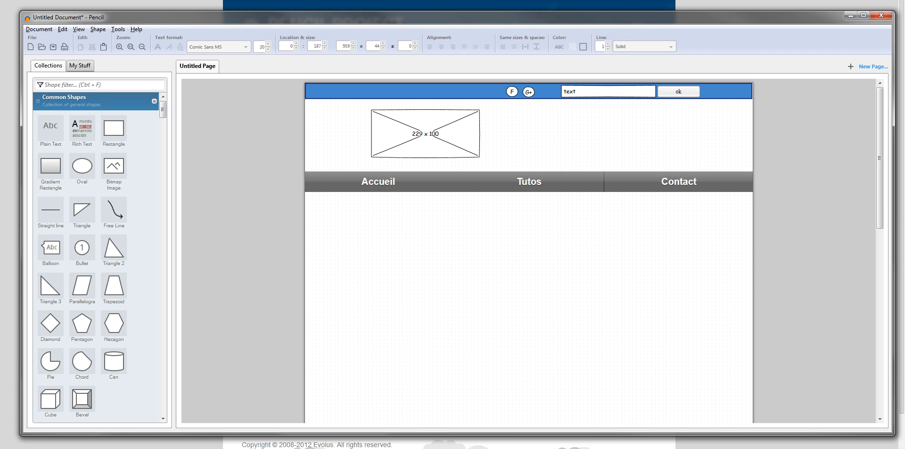
pyautogui.scroll(-10, 98, 254)
pyautogui.scroll(-15, 98, 257)
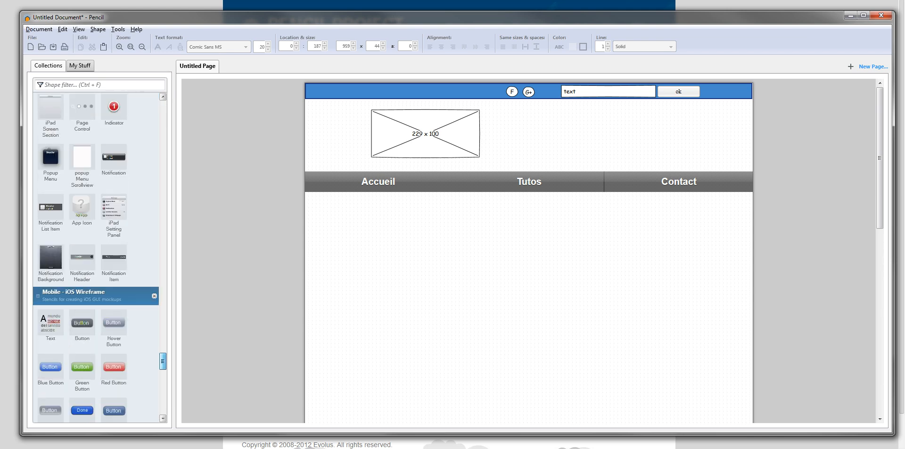
pyautogui.scroll(5, 98, 257)
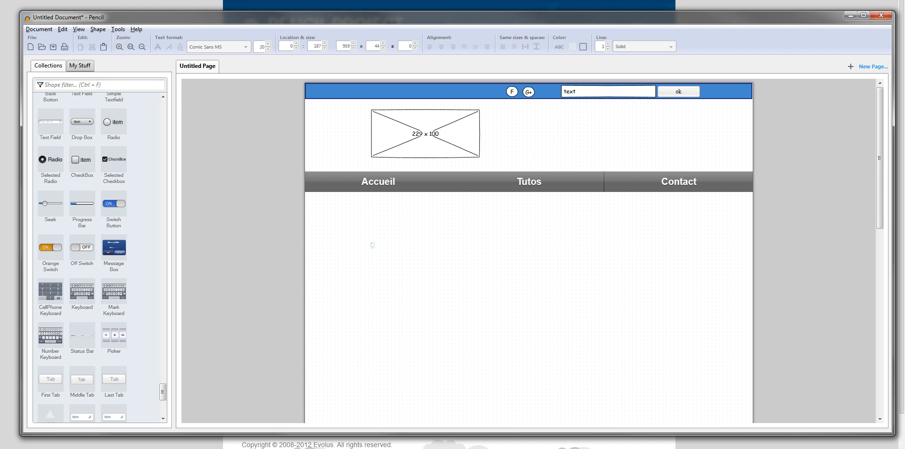
pyautogui.moveTo(453, 17); pyautogui.dragTo(446, 13)
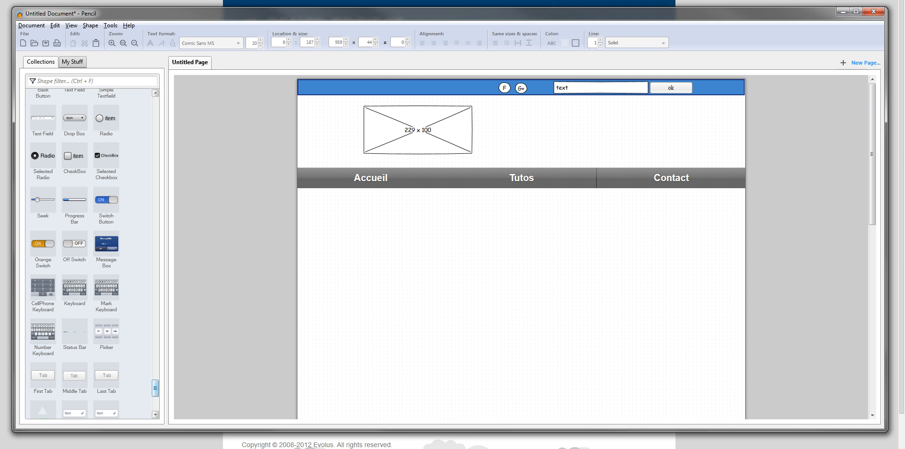
pyautogui.scroll(15, 88, 250)
pyautogui.scroll(1, 93, 254)
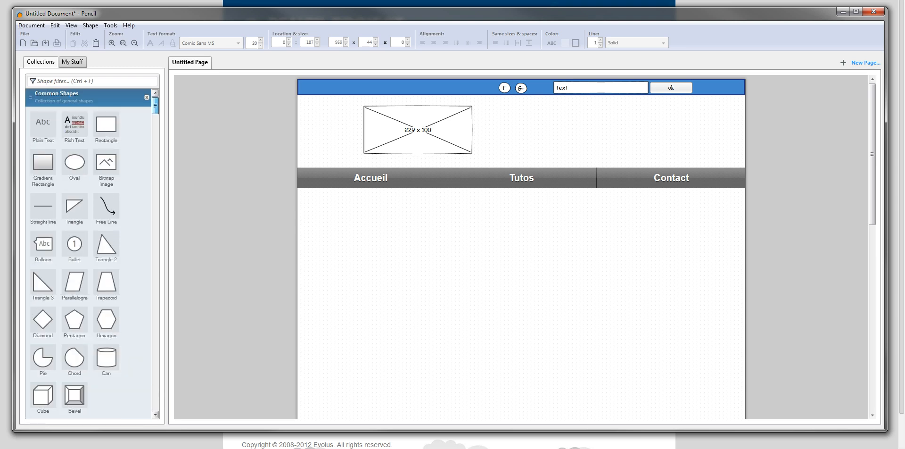
pyautogui.rightClick(419, 91)
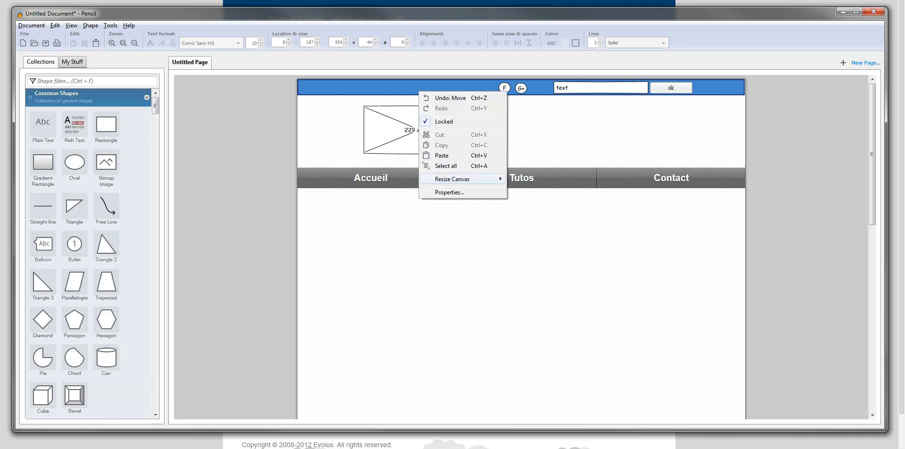
pyautogui.click(444, 179)
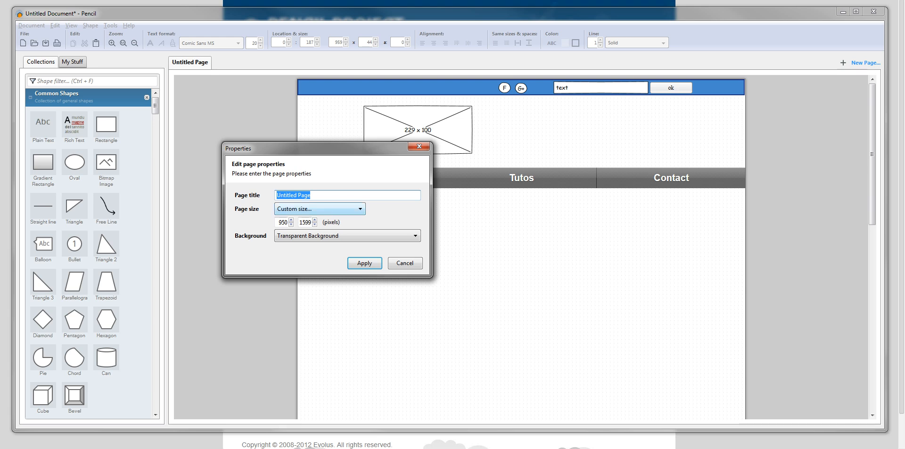
pyautogui.click(319, 208)
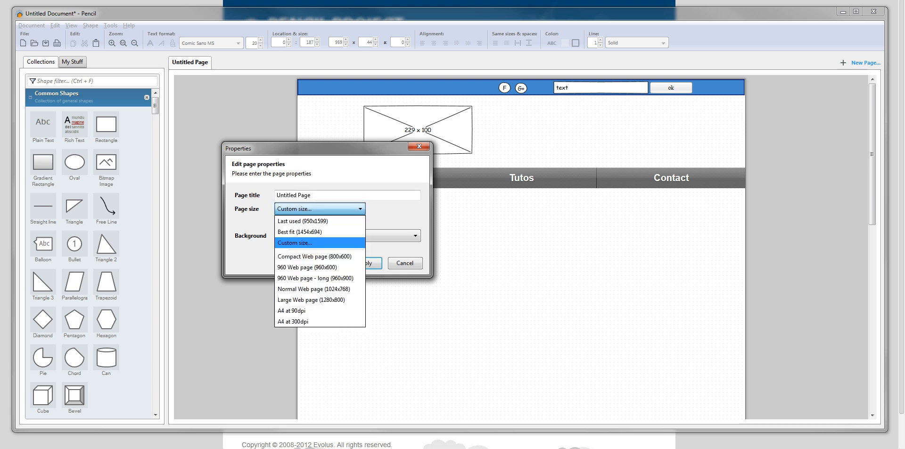
pyautogui.click(311, 243)
pyautogui.click(313, 235)
pyautogui.click(313, 246)
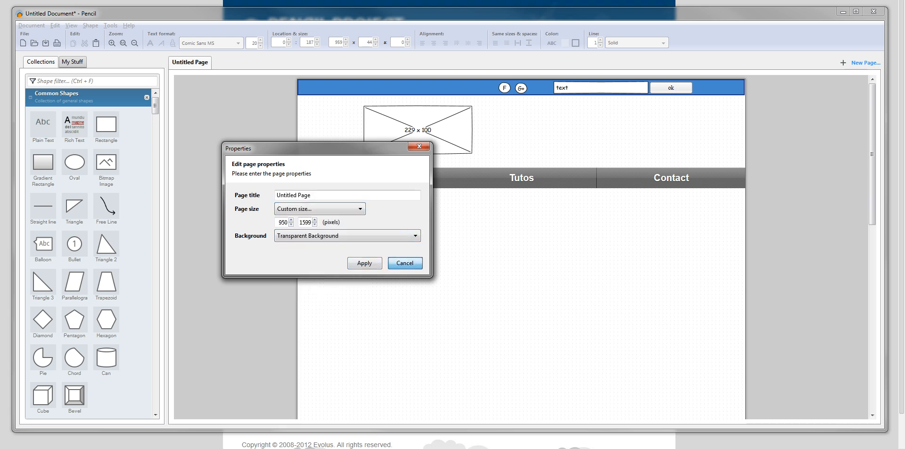
pyautogui.click(405, 263)
pyautogui.doubleClick(421, 88)
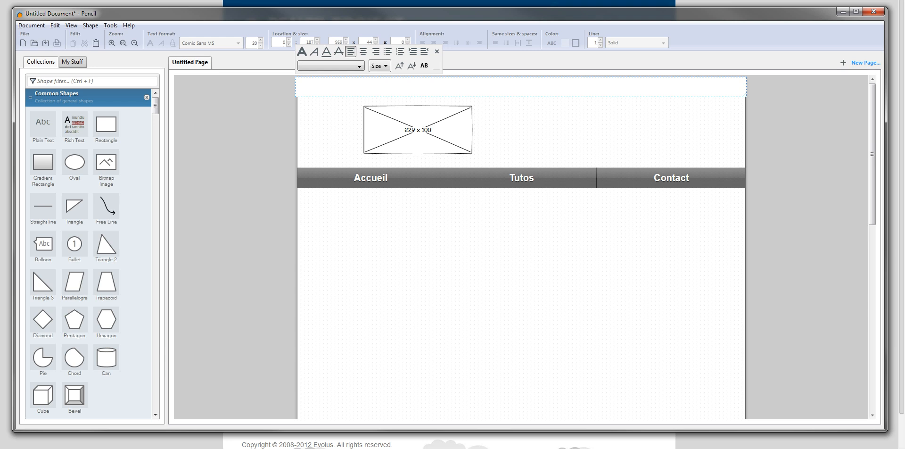
pyautogui.click(362, 187)
pyautogui.rightClick(362, 188)
pyautogui.rightClick(347, 175)
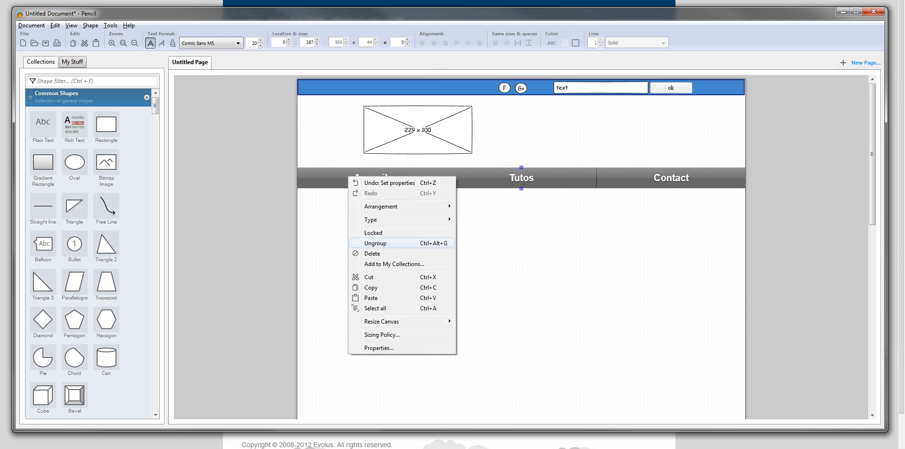
pyautogui.click(375, 233)
pyautogui.rightClick(321, 173)
pyautogui.click(344, 348)
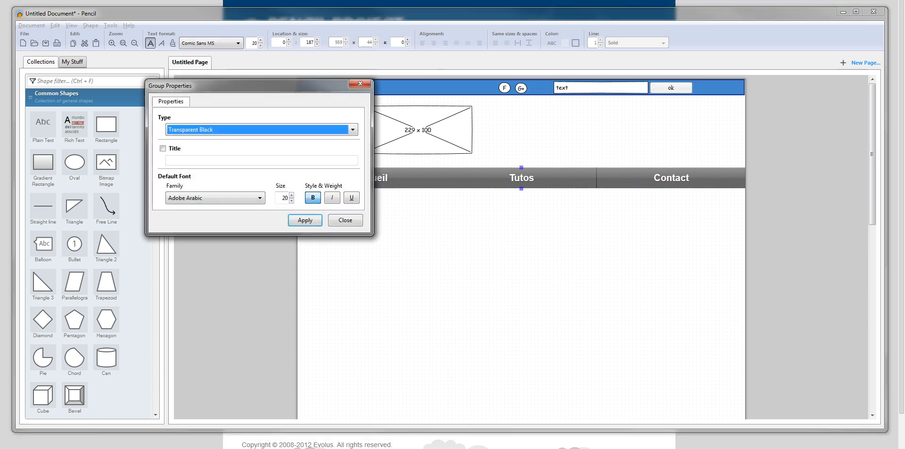
pyautogui.click(345, 220)
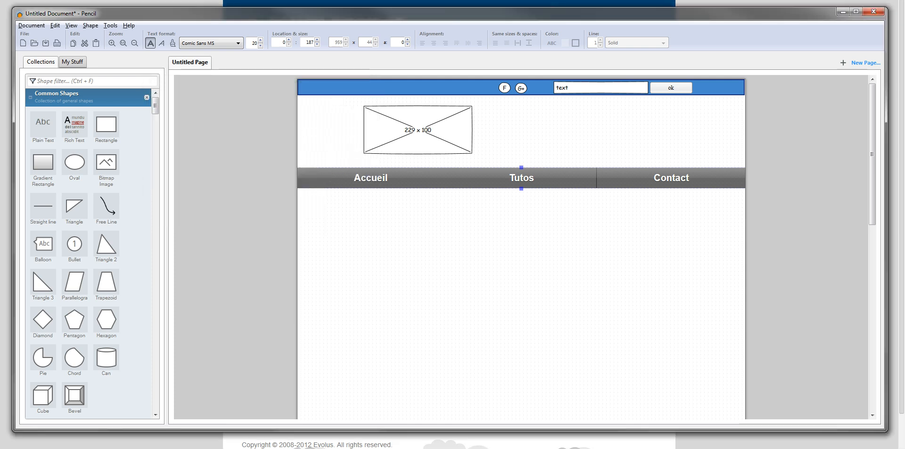
# Step: Add a 200 by 80 rectangle below the menu bar and fill it with black at 80% opacity
pyautogui.moveTo(106, 124); pyautogui.dragTo(413, 279)
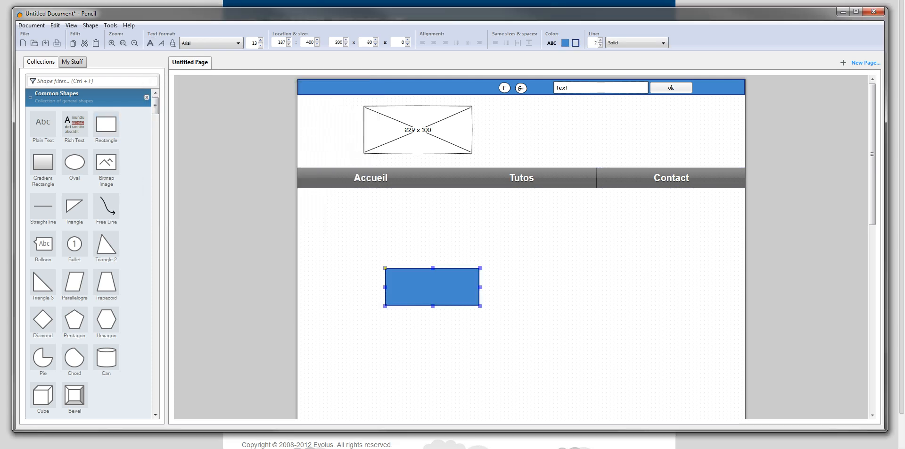
pyautogui.rightClick(413, 279)
pyautogui.click(439, 448)
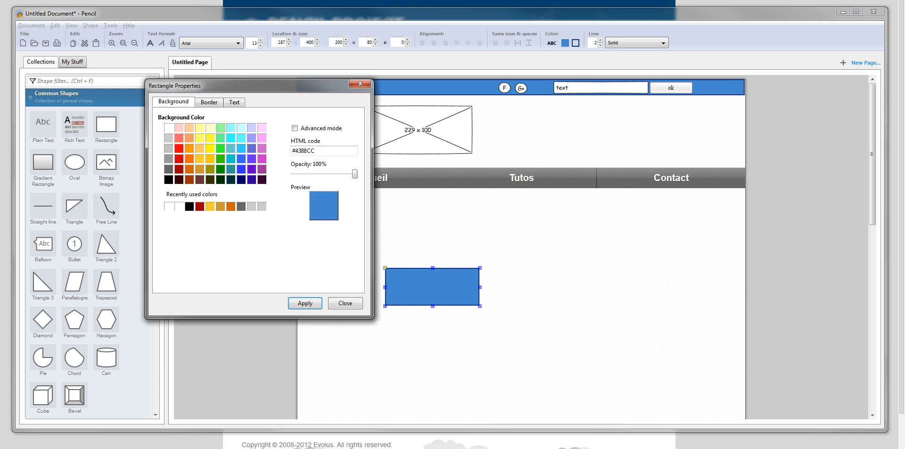
pyautogui.moveTo(355, 174); pyautogui.dragTo(342, 173)
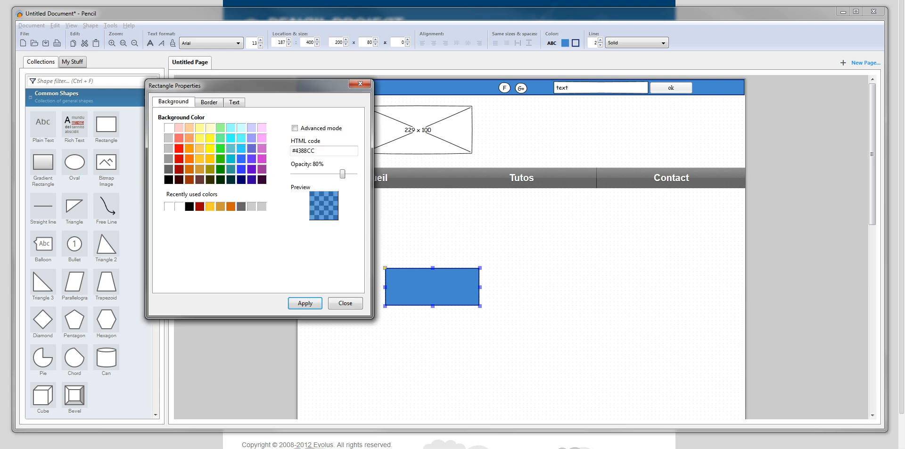
pyautogui.click(169, 179)
pyautogui.click(305, 303)
pyautogui.click(346, 304)
# Step: Move the black rectangle below the menu bar to about 19, 275 and widen it to about 869 px
pyautogui.moveTo(418, 286); pyautogui.dragTo(331, 232)
pyautogui.moveTo(394, 233); pyautogui.dragTo(709, 233)
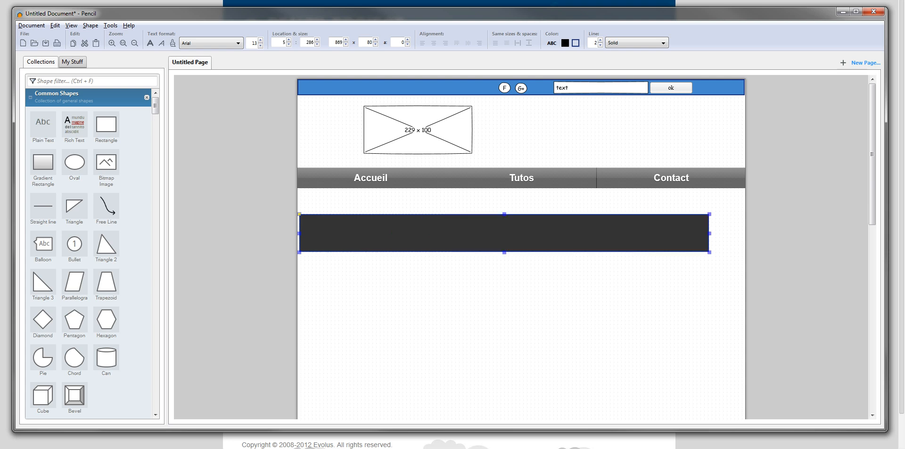
pyautogui.moveTo(383, 237); pyautogui.dragTo(389, 232)
# Step: Set the black rectangle's border width to 0
pyautogui.rightClick(389, 232)
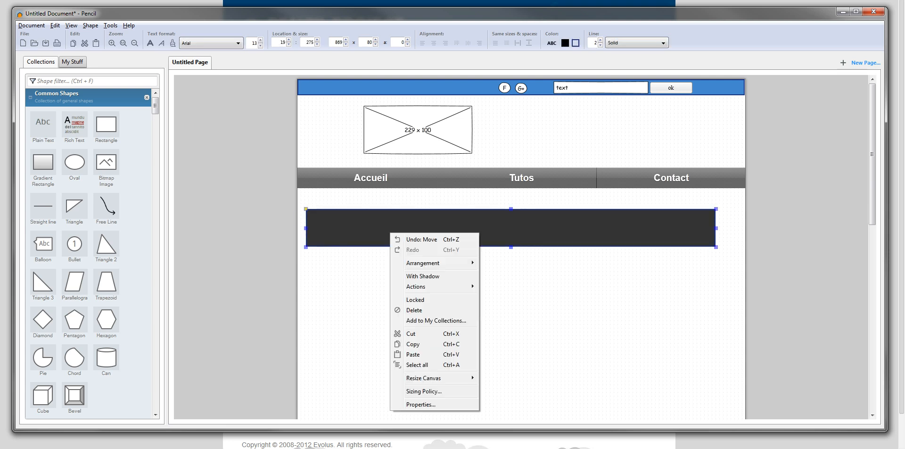
pyautogui.click(415, 403)
pyautogui.click(209, 101)
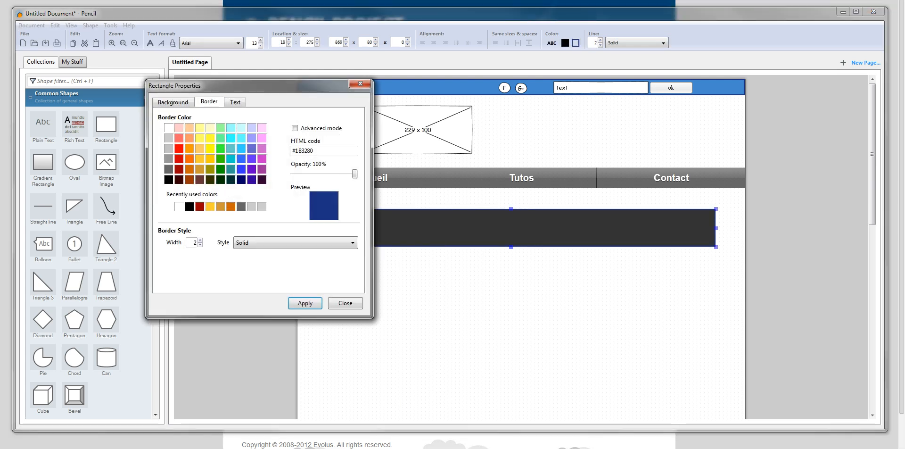
pyautogui.write('0')
pyautogui.click(305, 303)
pyautogui.click(346, 303)
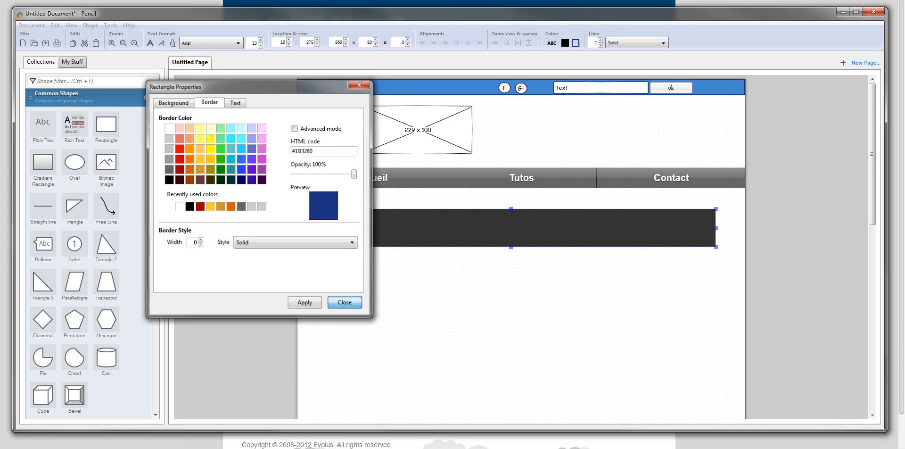
pyautogui.click(346, 304)
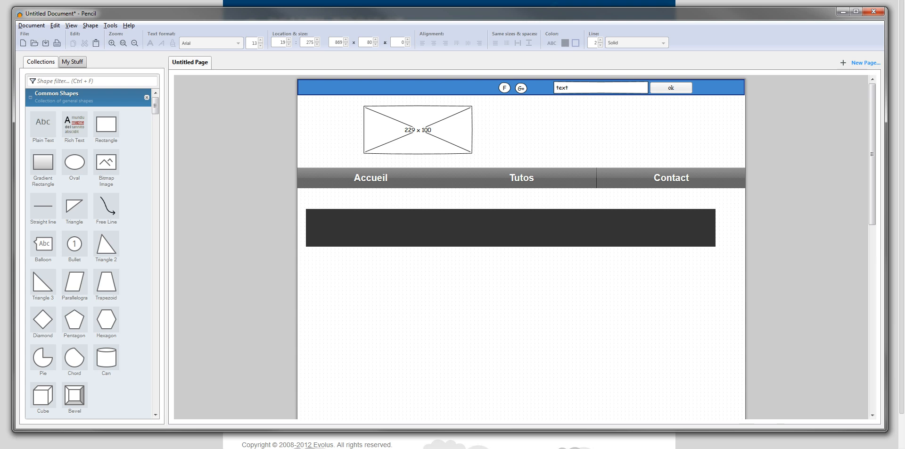
# Step: Rename the untitled page as text
pyautogui.doubleClick(190, 62)
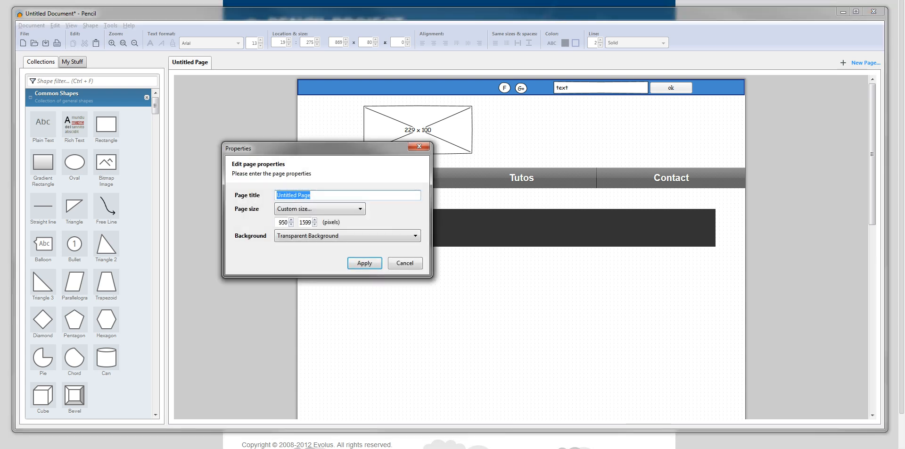
pyautogui.write('text')
pyautogui.press('Return')
# Step: Create a new page titled azx at the last used size of 950x1599, and switch between it and the text page
pyautogui.rightClick(182, 66)
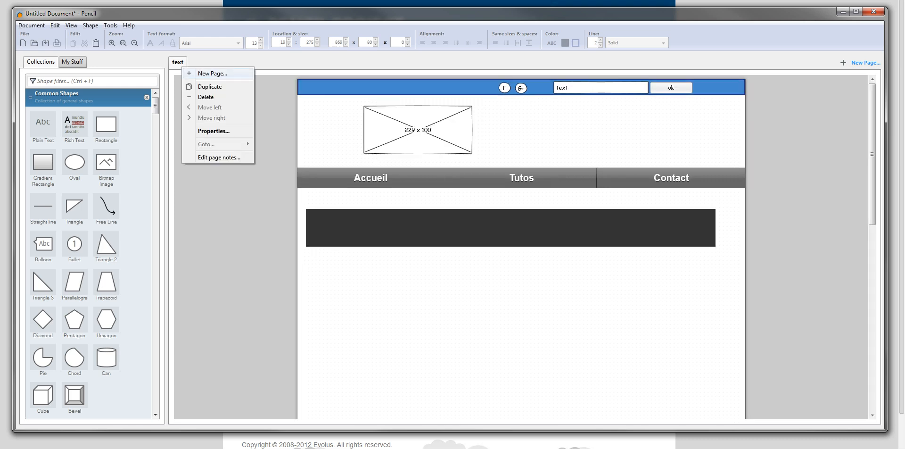
pyautogui.click(212, 73)
pyautogui.write('azx')
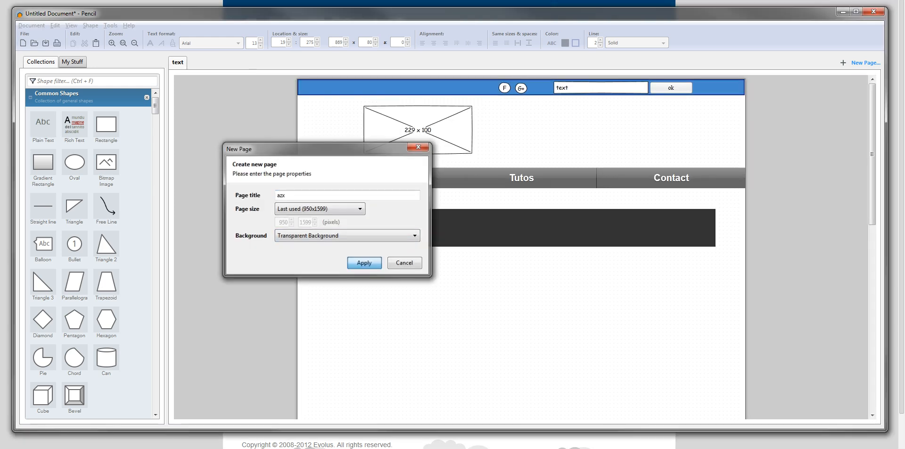
pyautogui.press('Return')
pyautogui.click(177, 62)
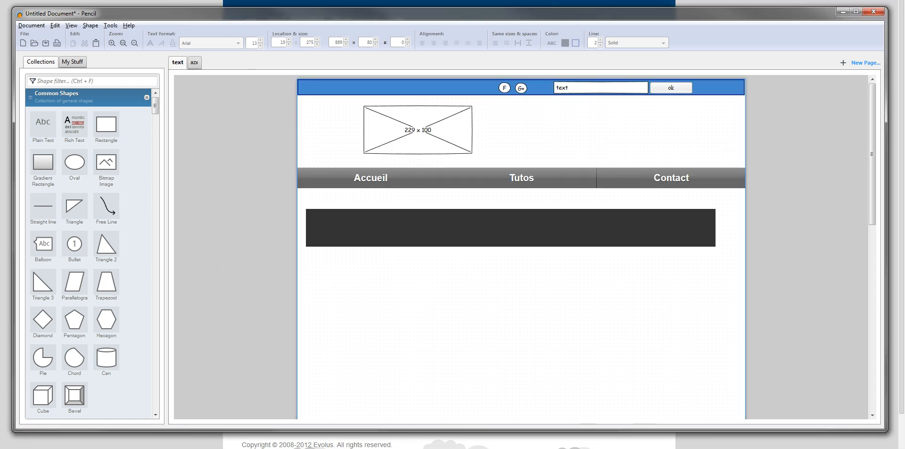
pyautogui.click(194, 62)
pyautogui.click(177, 62)
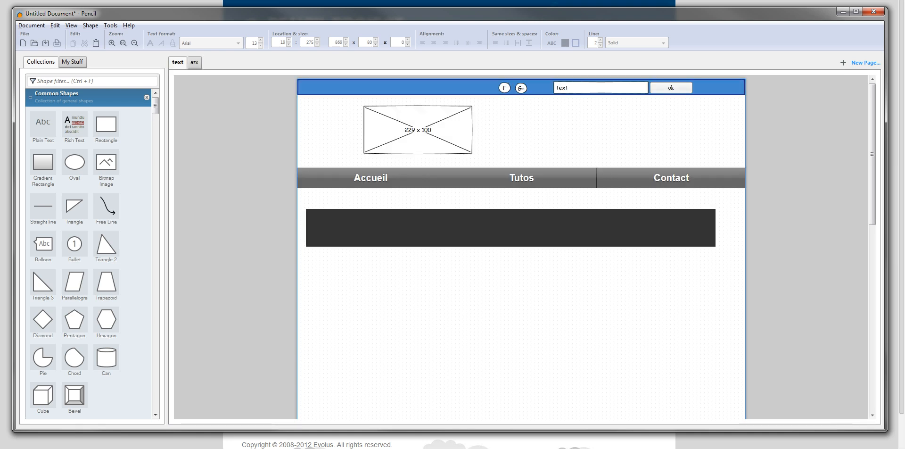